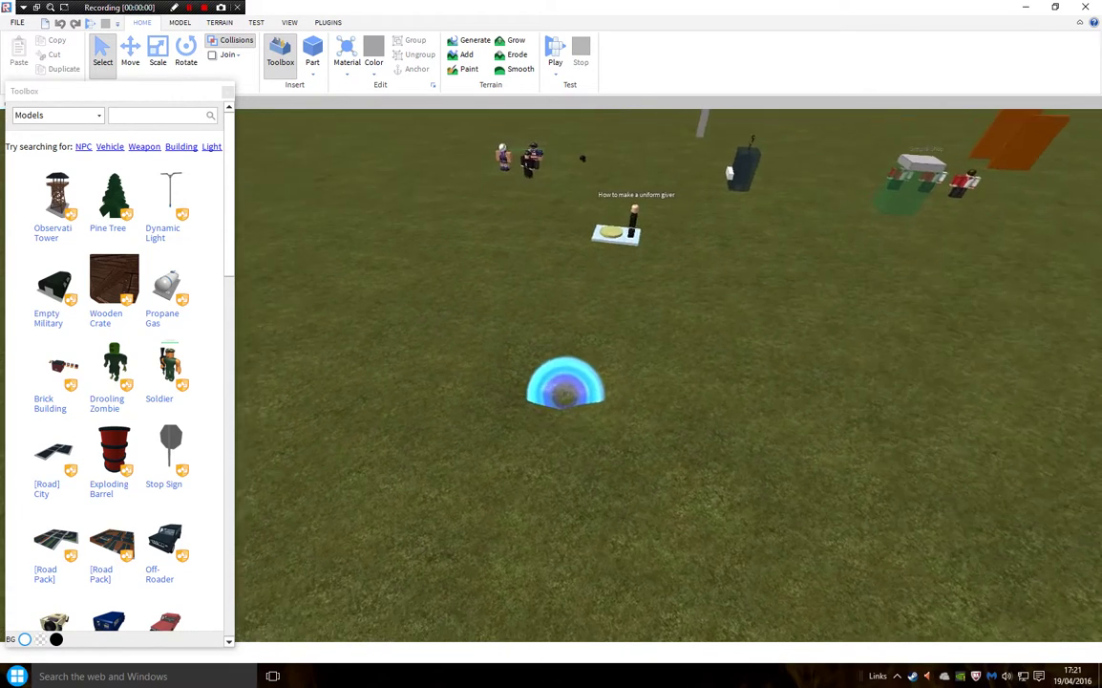
Insert the Game Pass: Admin Tools script from the Game Stuff category of ROBLOX Sets into the place
{"action": "scroll", "coordinate": [558, 387], "scroll_direction": "down", "scroll_amount": 5}
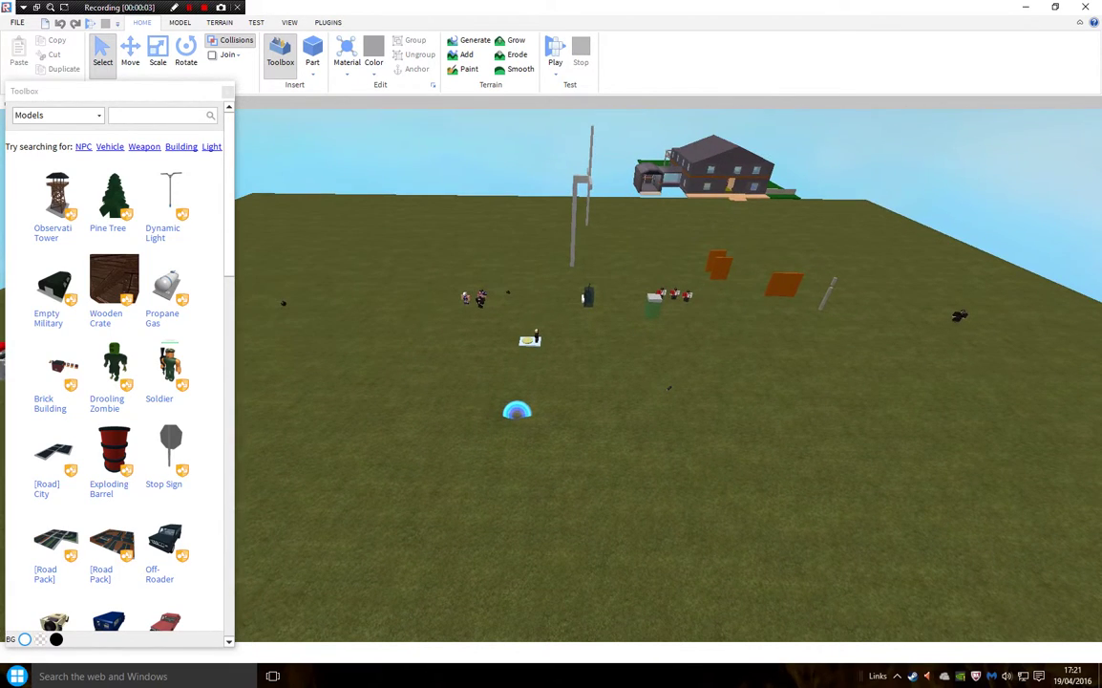
{"action": "key", "text": "a"}
{"action": "key", "text": "a"}
{"action": "left_click", "coordinate": [96, 116]}
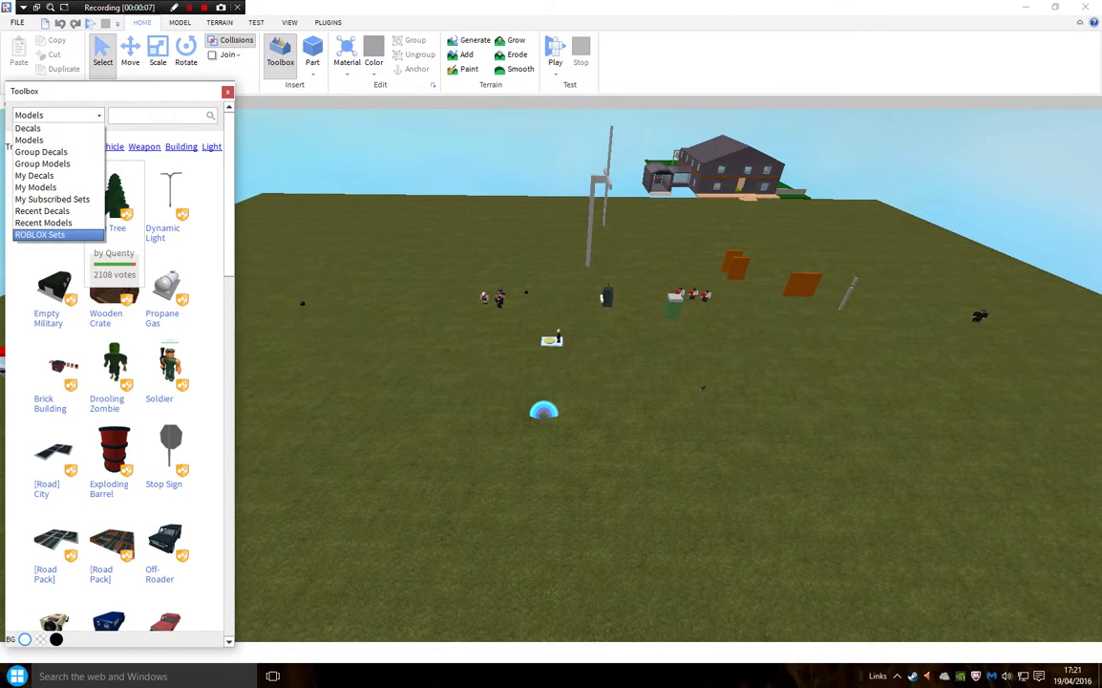
{"action": "left_click", "coordinate": [40, 234]}
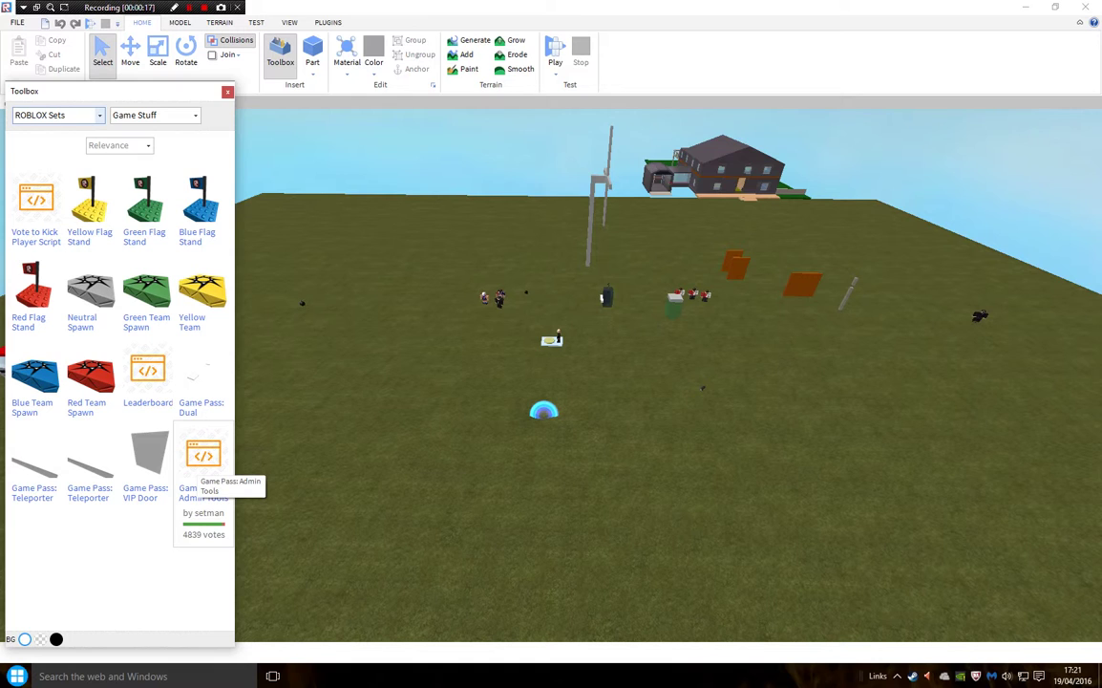
{"action": "left_click", "coordinate": [200, 465]}
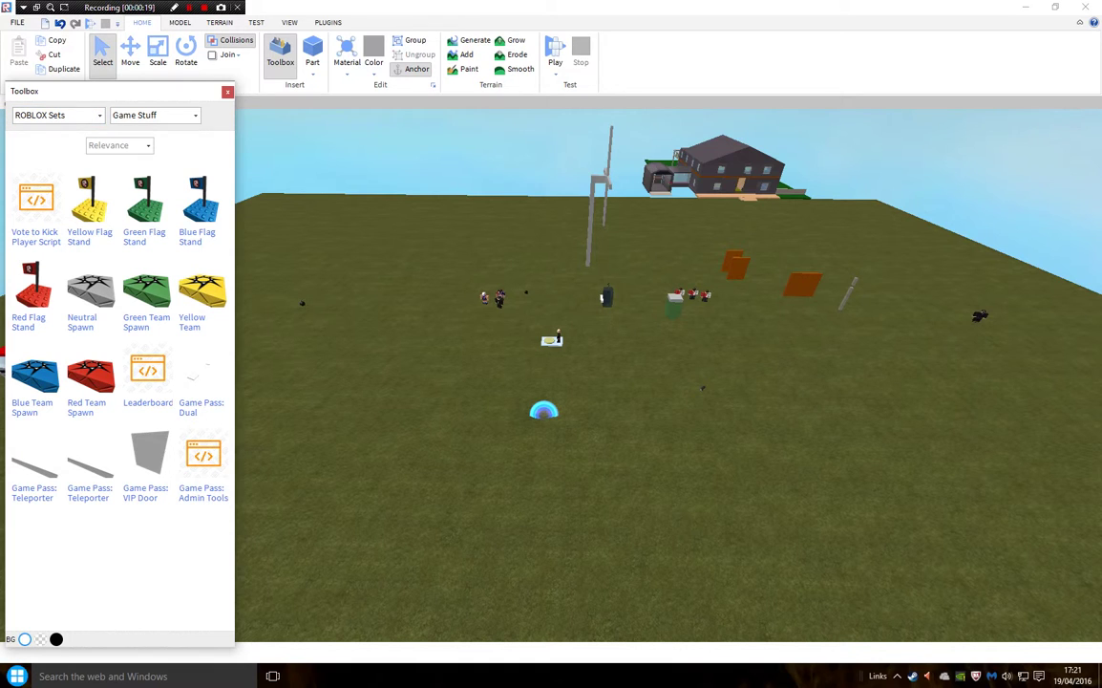
Show the Explorer and select the GamePassId value inside the newly inserted AdminTools script
{"action": "left_click", "coordinate": [179, 22]}
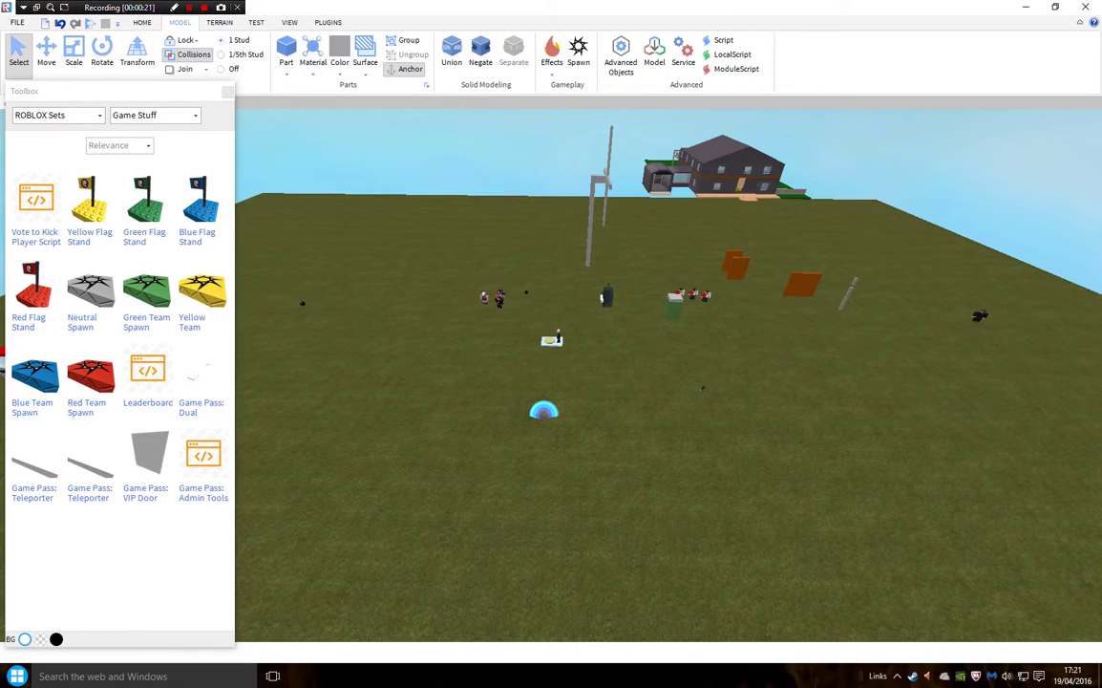
{"action": "left_click", "coordinate": [256, 22]}
{"action": "left_click", "coordinate": [289, 21]}
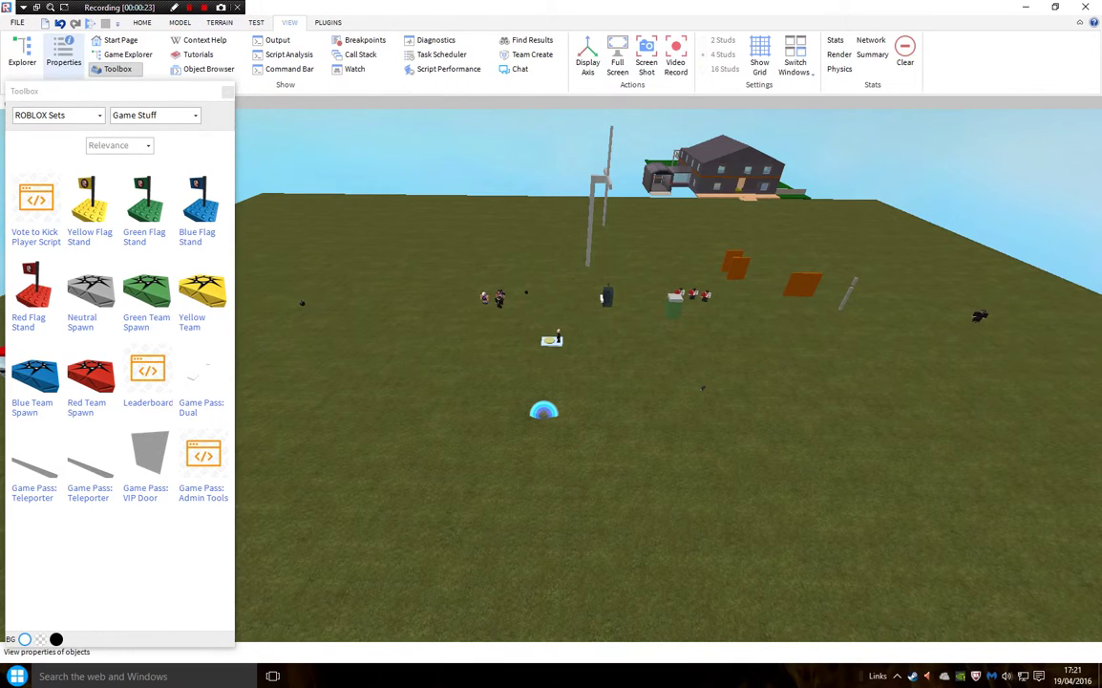
{"action": "left_click", "coordinate": [22, 52]}
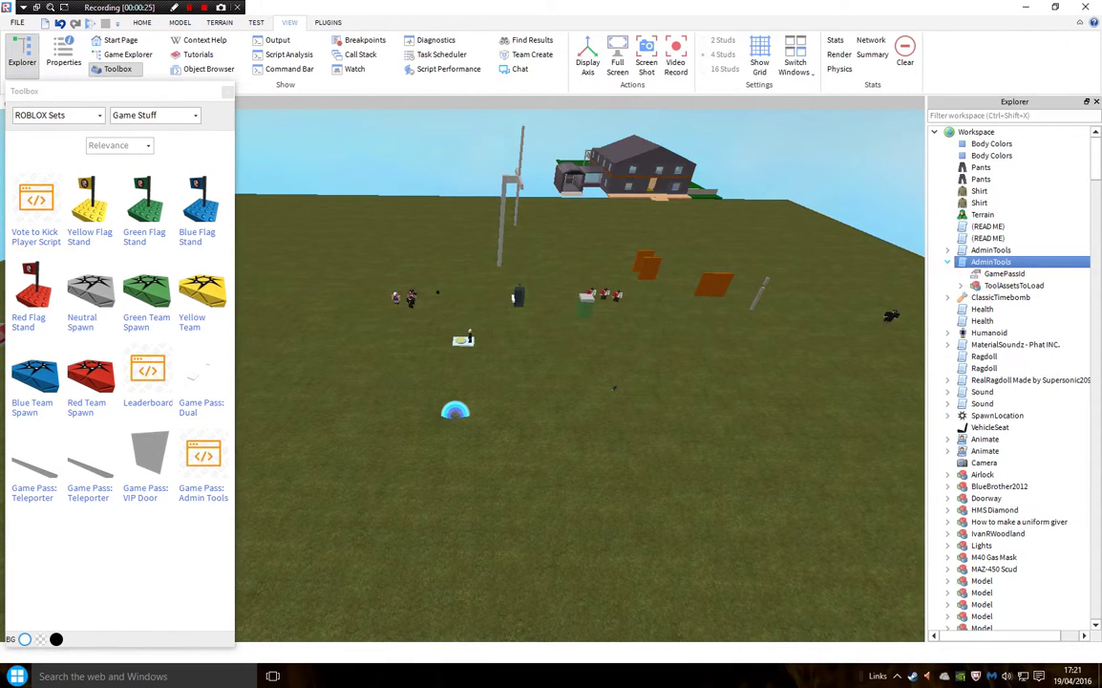
{"action": "left_click", "coordinate": [1004, 273]}
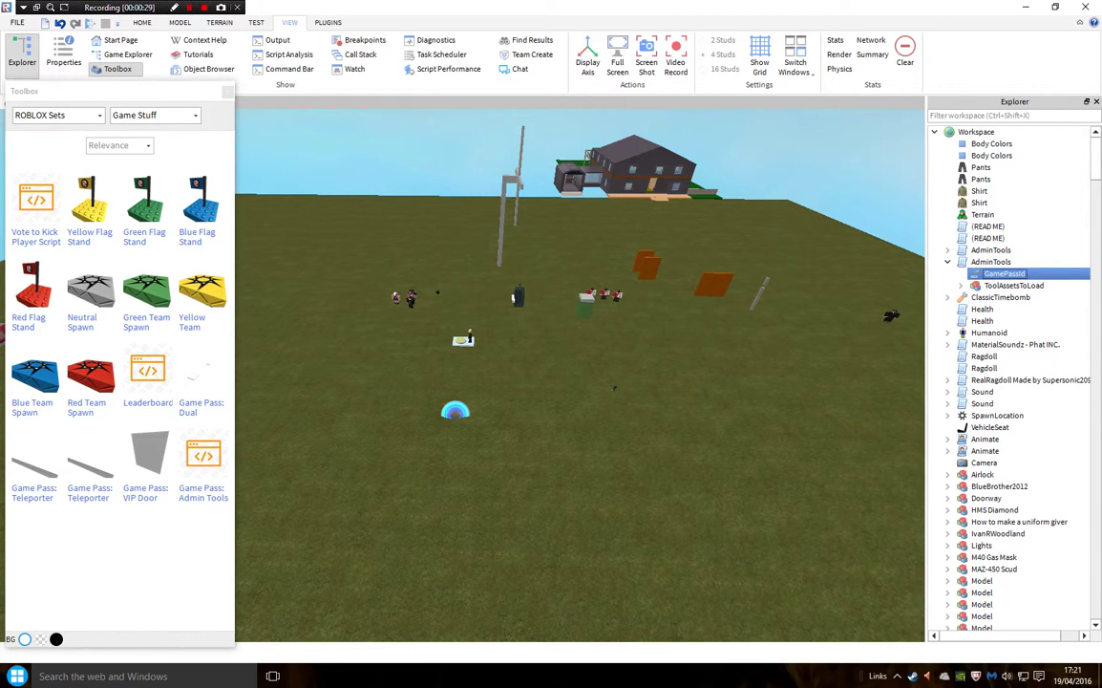
Insert the M416 gun from My Models into the place's starter pack
{"action": "left_click", "coordinate": [58, 114]}
{"action": "left_click", "coordinate": [48, 169]}
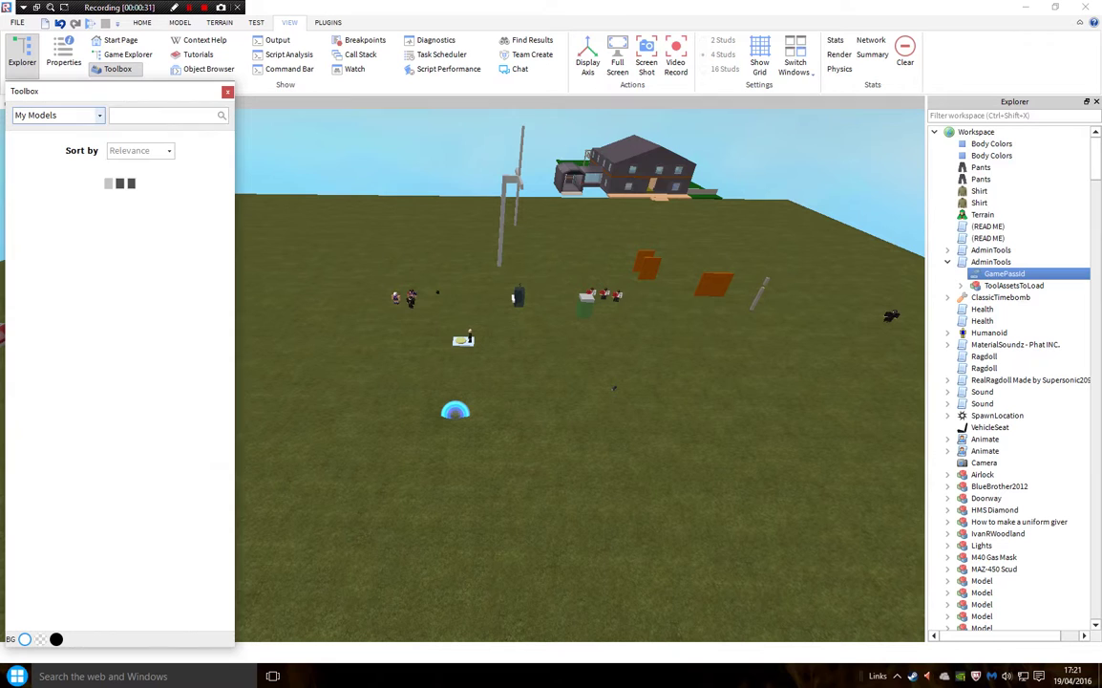
{"action": "scroll", "coordinate": [170, 383], "scroll_direction": "down", "scroll_amount": 3}
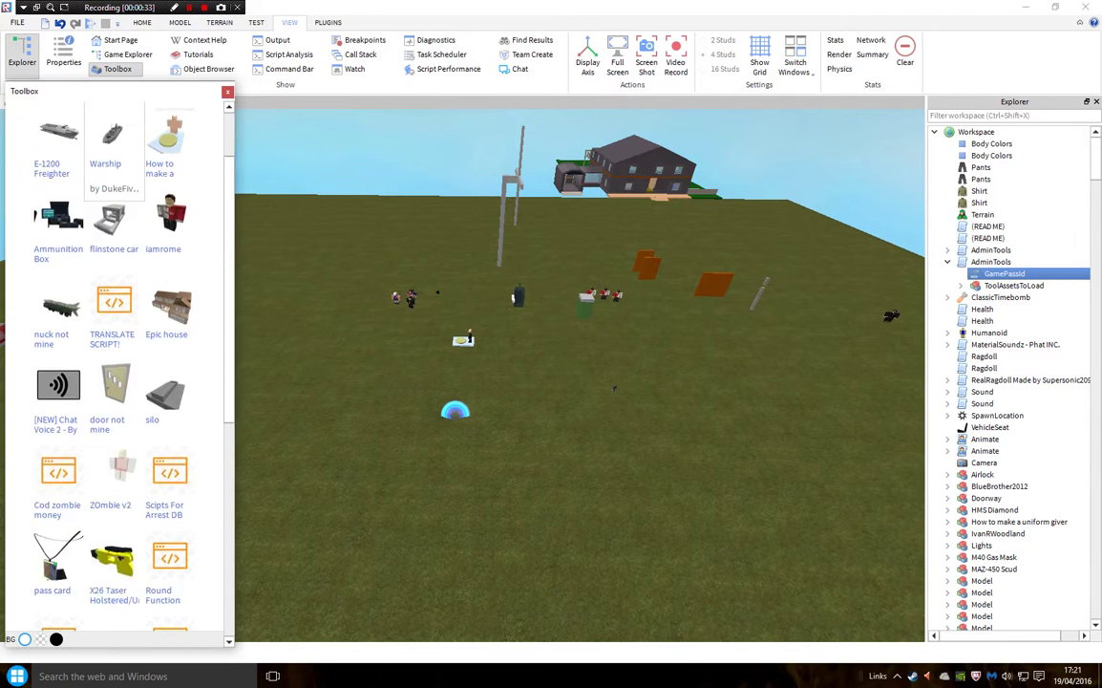
{"action": "scroll", "coordinate": [170, 382], "scroll_direction": "down", "scroll_amount": 2}
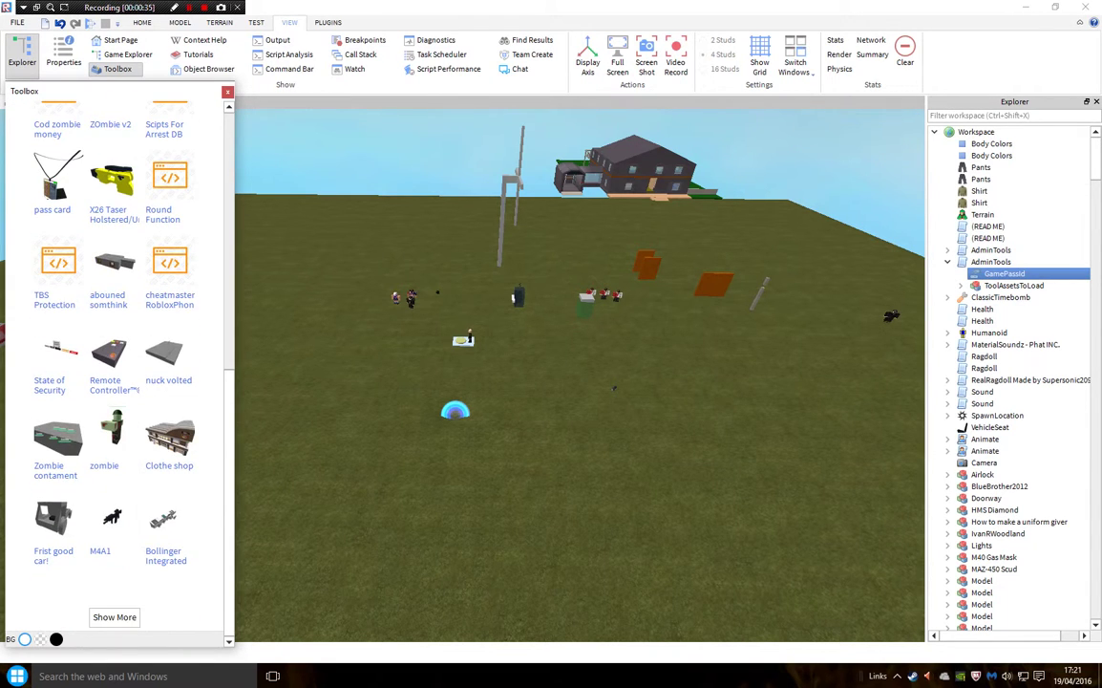
{"action": "left_click", "coordinate": [115, 617]}
{"action": "scroll", "coordinate": [116, 554], "scroll_direction": "down", "scroll_amount": 3}
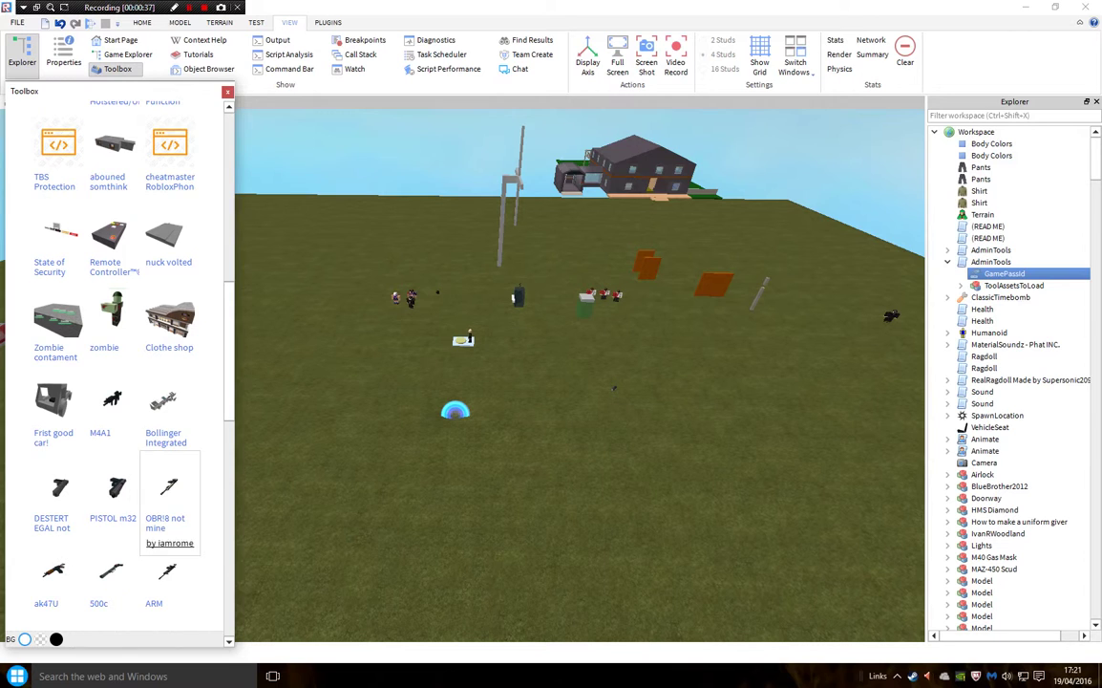
{"action": "scroll", "coordinate": [171, 545], "scroll_direction": "down", "scroll_amount": 1}
{"action": "scroll", "coordinate": [170, 539], "scroll_direction": "down", "scroll_amount": 1}
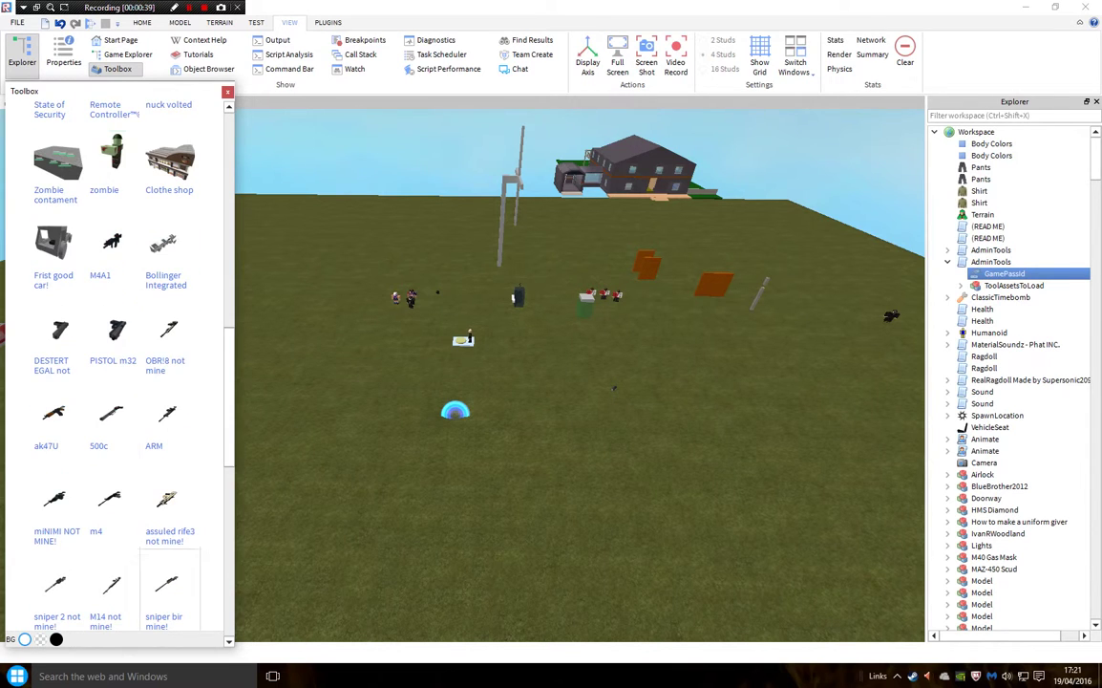
{"action": "scroll", "coordinate": [187, 566], "scroll_direction": "down", "scroll_amount": 3}
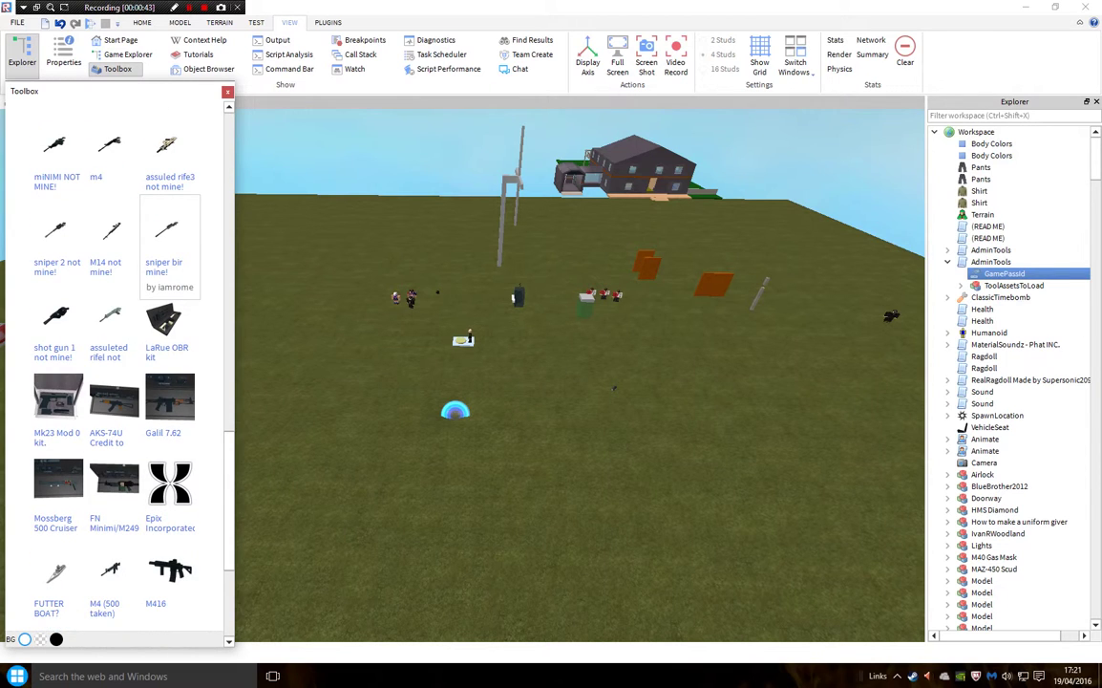
{"action": "left_click", "coordinate": [167, 229]}
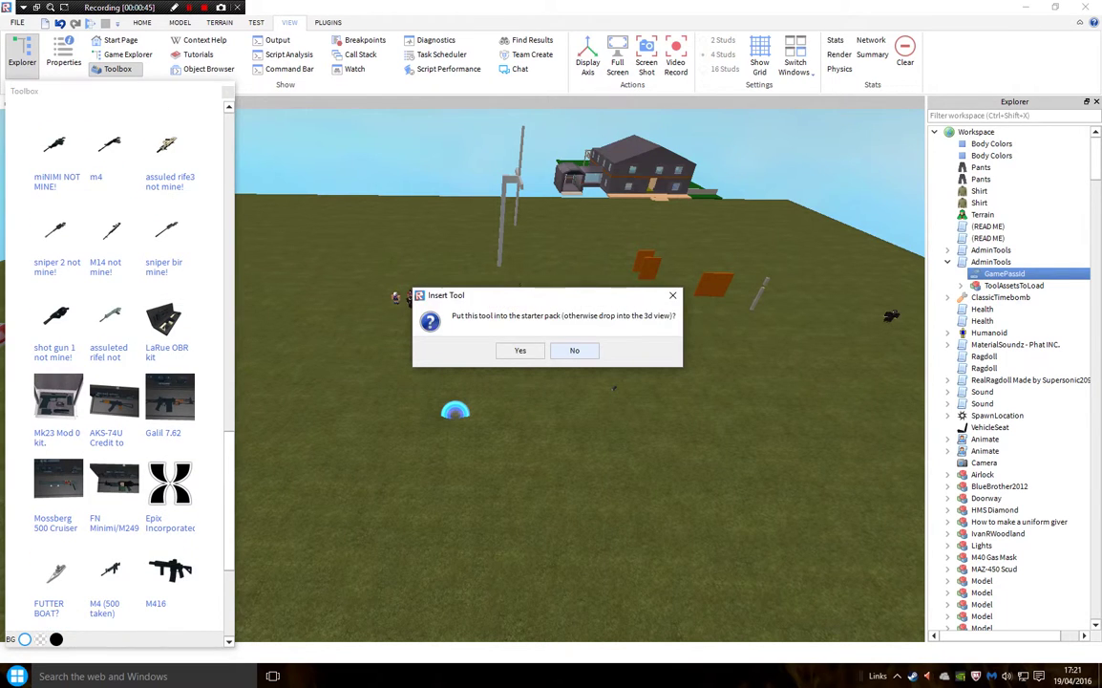
{"action": "left_click", "coordinate": [521, 351]}
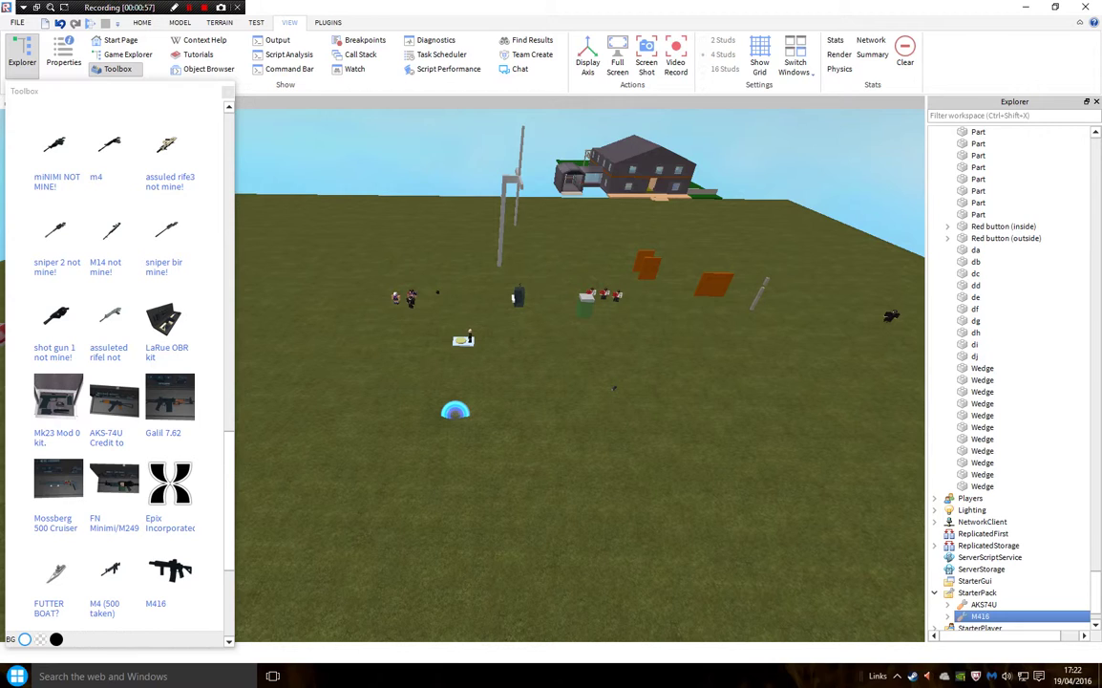
Move the M416 tool from StarterPack into Lighting, then collapse Lighting
{"action": "right_click", "coordinate": [935, 616]}
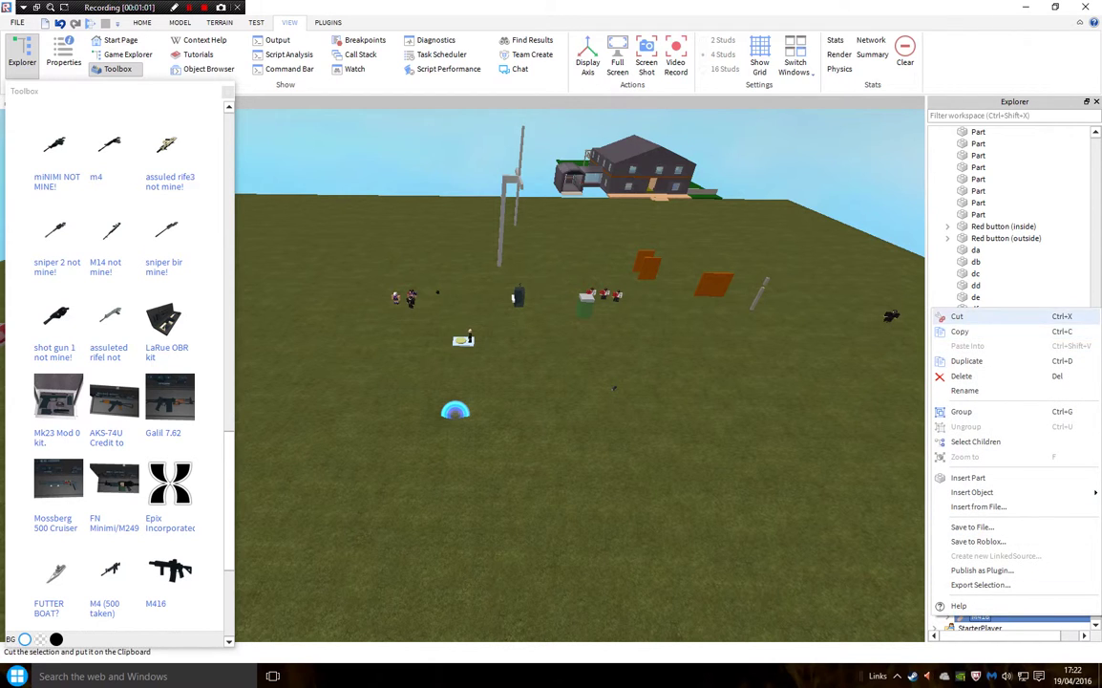
{"action": "left_click", "coordinate": [957, 316]}
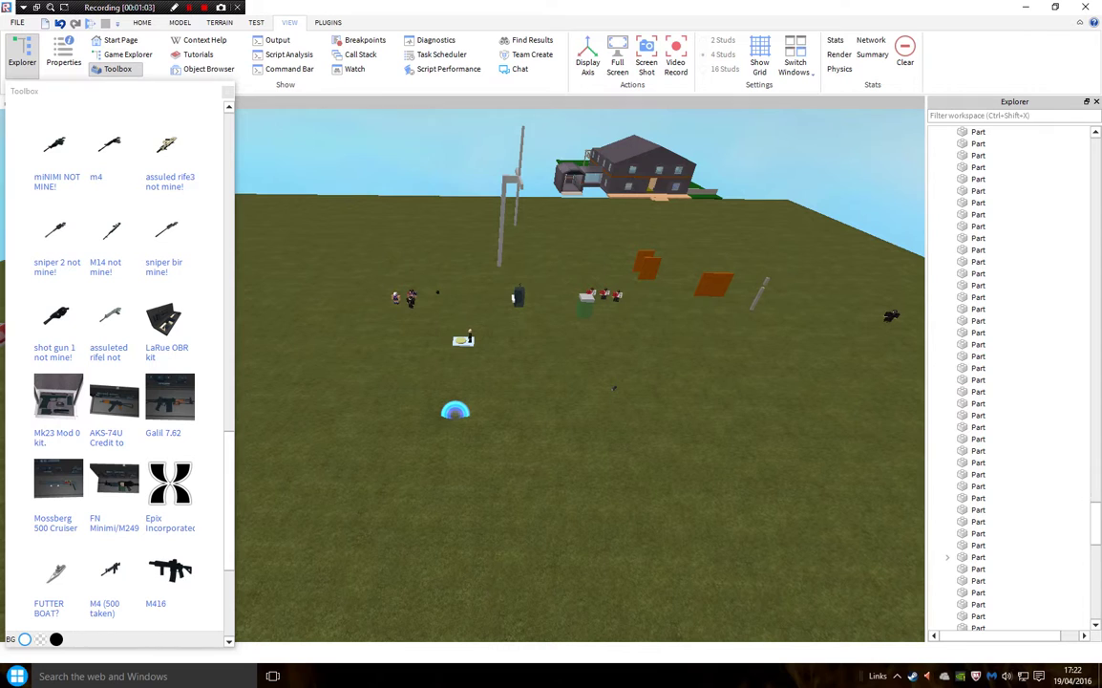
{"action": "scroll", "coordinate": [1012, 373], "scroll_direction": "up", "scroll_amount": 15}
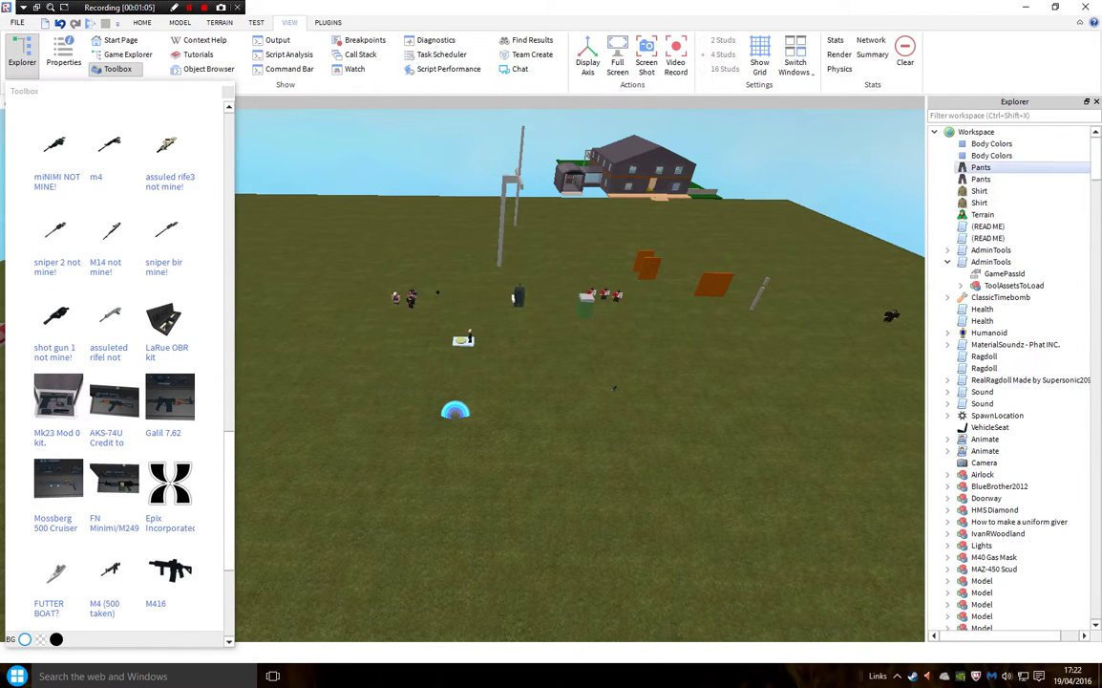
{"action": "left_click", "coordinate": [935, 132]}
{"action": "right_click", "coordinate": [971, 154]}
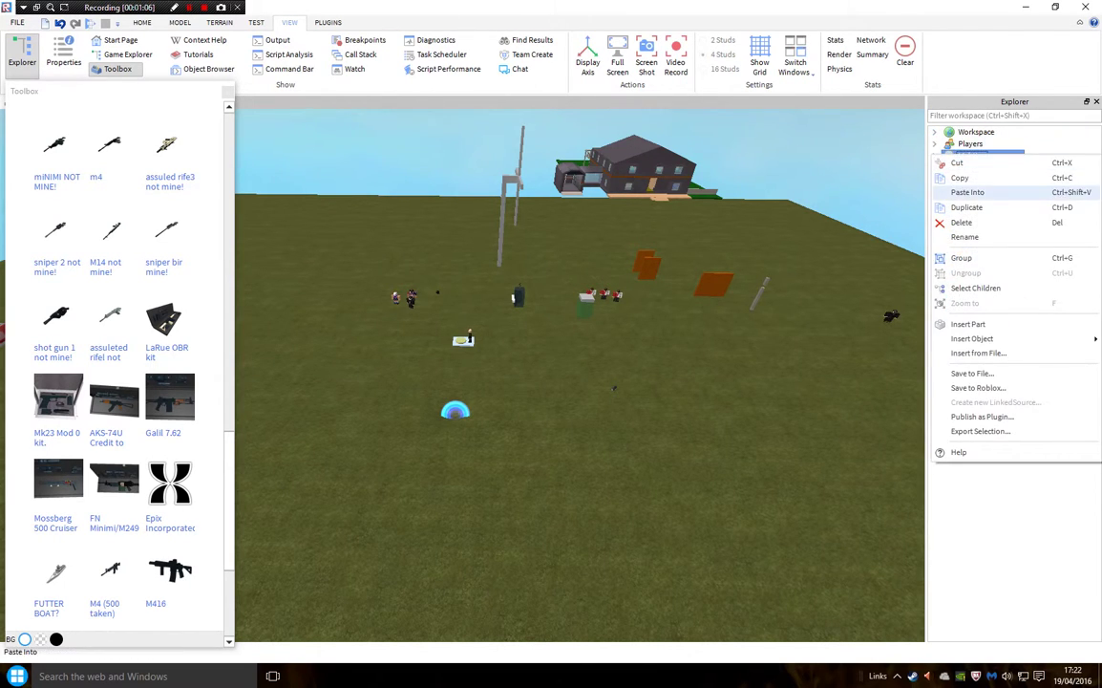
{"action": "left_click", "coordinate": [968, 192]}
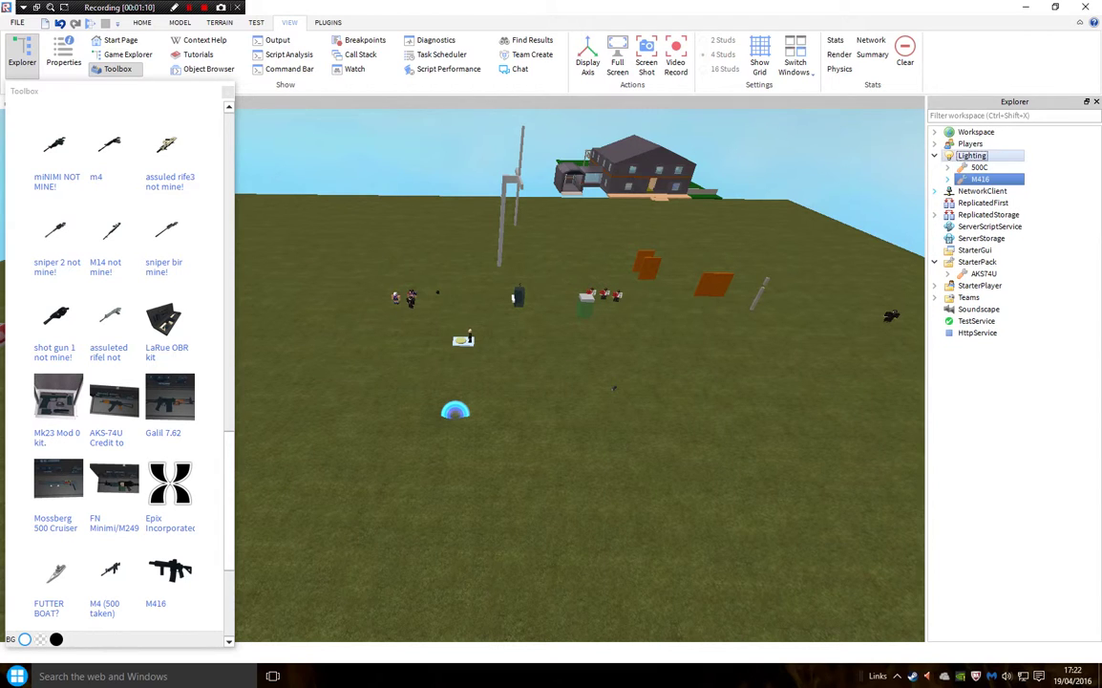
{"action": "left_click", "coordinate": [936, 155]}
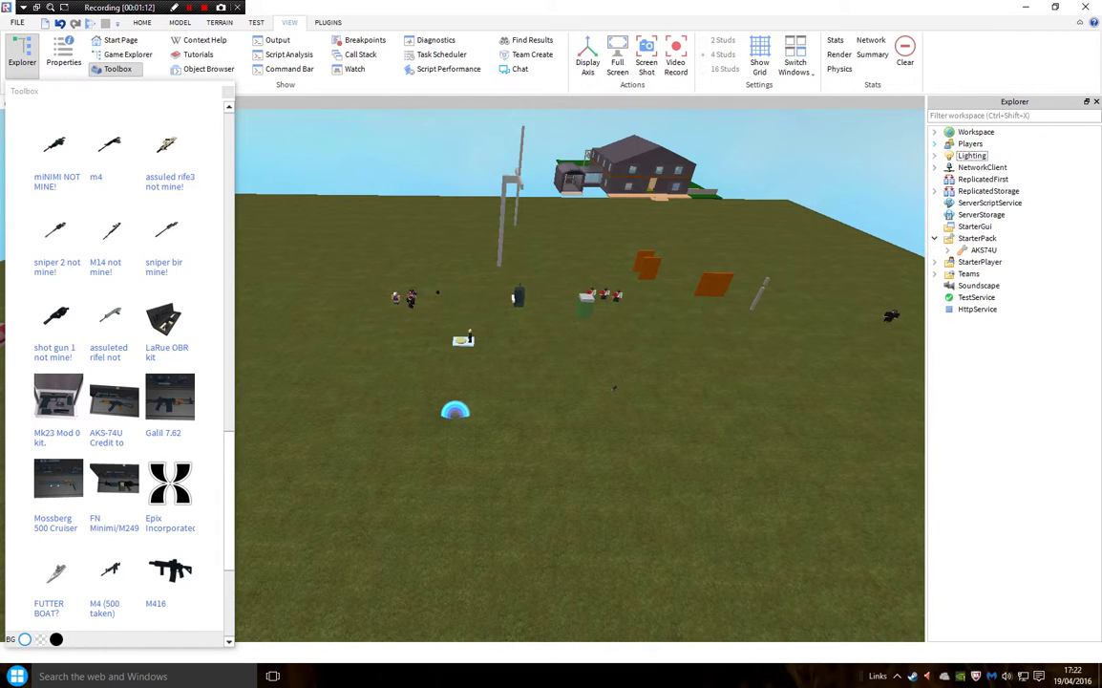
Expand Workspace, select GamePassId under AdminTools again, and close the Toolbox
{"action": "left_click", "coordinate": [935, 132]}
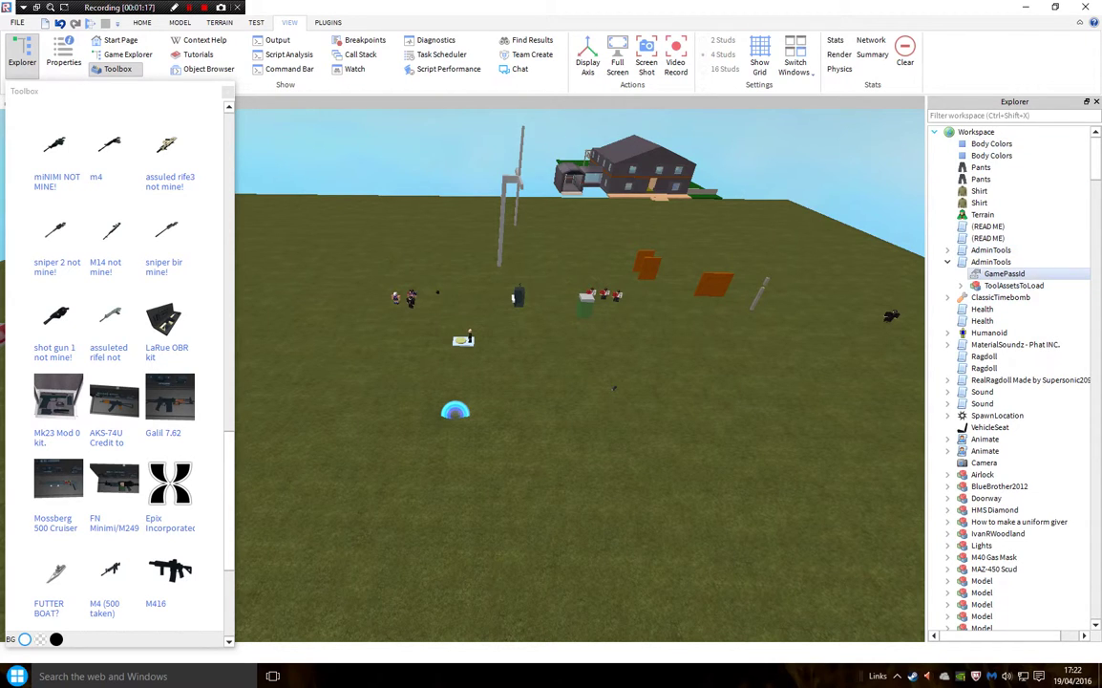
{"action": "left_click", "coordinate": [1003, 273]}
{"action": "left_click", "coordinate": [227, 92]}
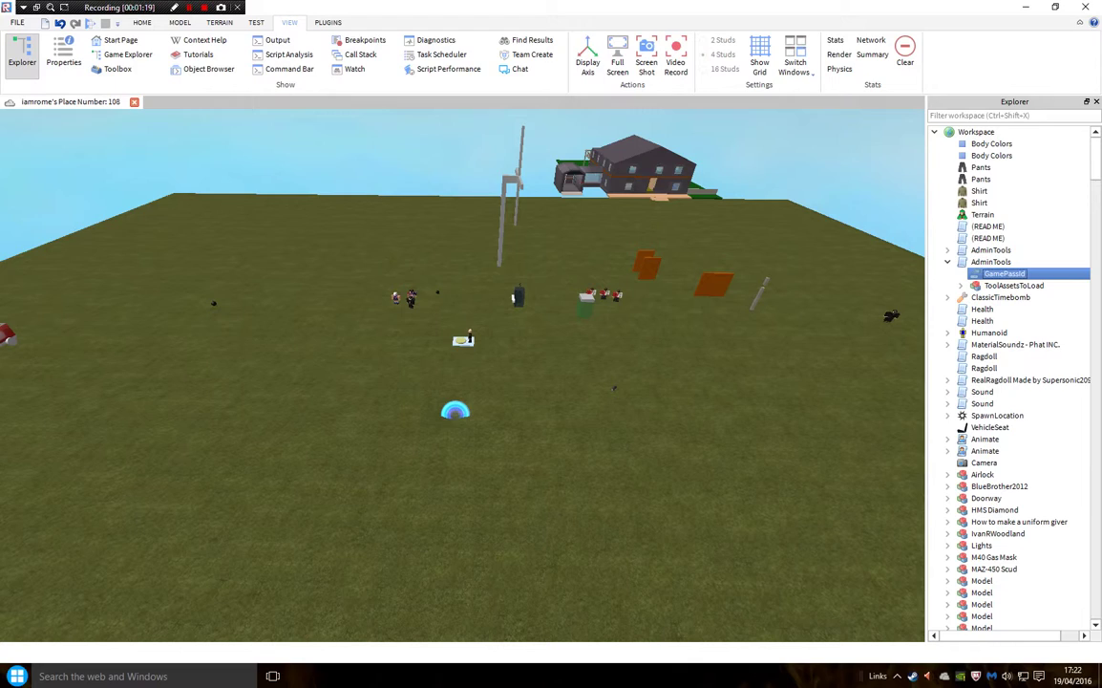
Switch to Chrome and start adding a new pass from the store of Place Number: 108
{"action": "left_click", "coordinate": [272, 675]}
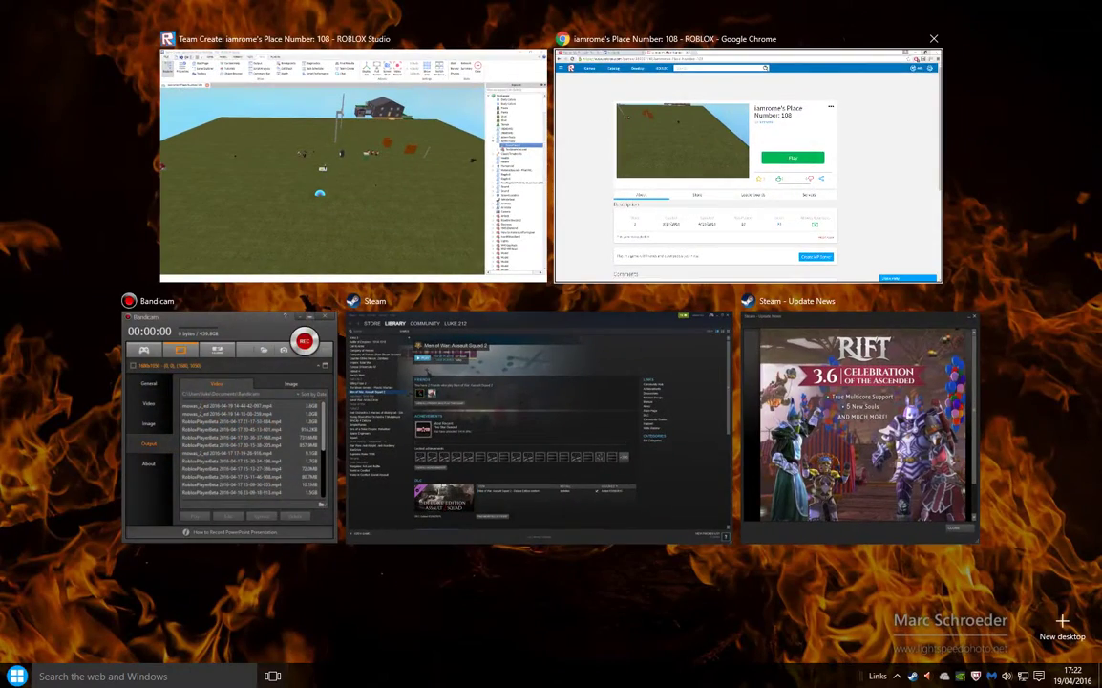
{"action": "left_click", "coordinate": [736, 201]}
{"action": "left_click", "coordinate": [406, 414]}
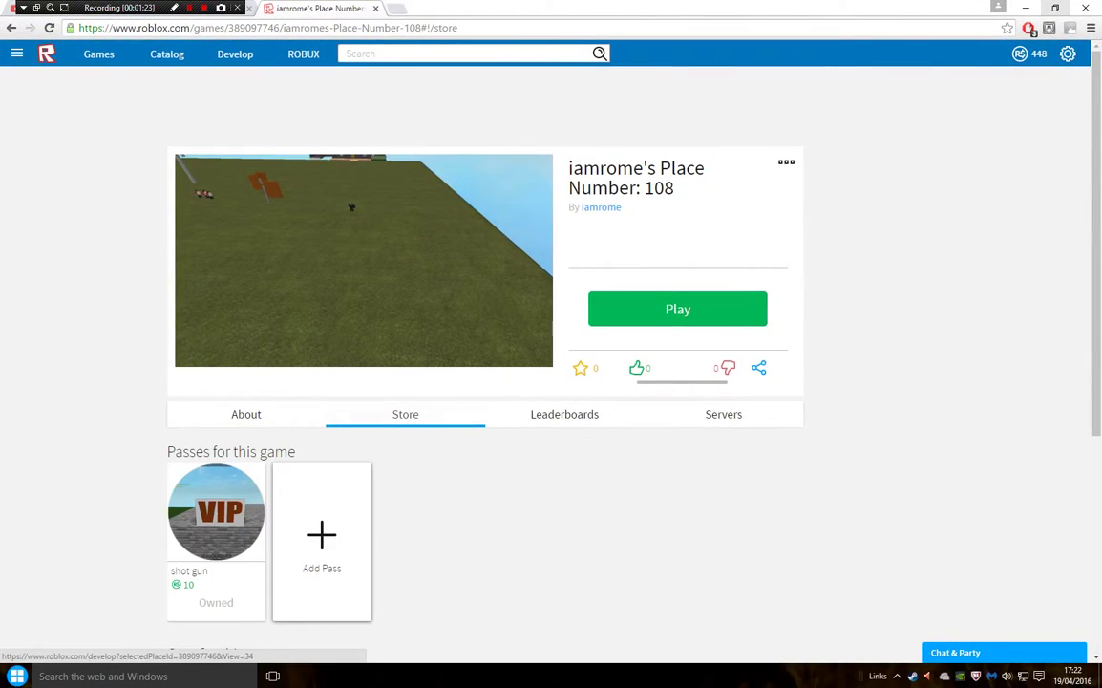
{"action": "left_click", "coordinate": [322, 535]}
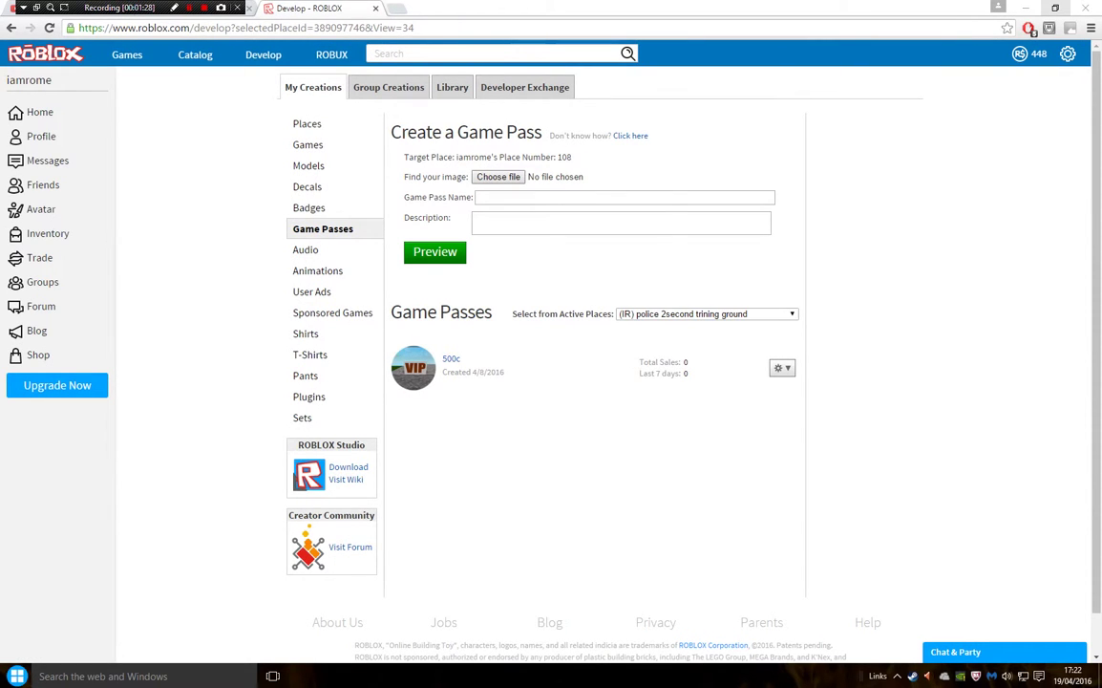
Choose the RobloxScreenShot03052016_185758986 PNG as the game pass image and name the pass "assaulted gun"
{"action": "left_click", "coordinate": [498, 176]}
{"action": "double_click", "coordinate": [358, 320]}
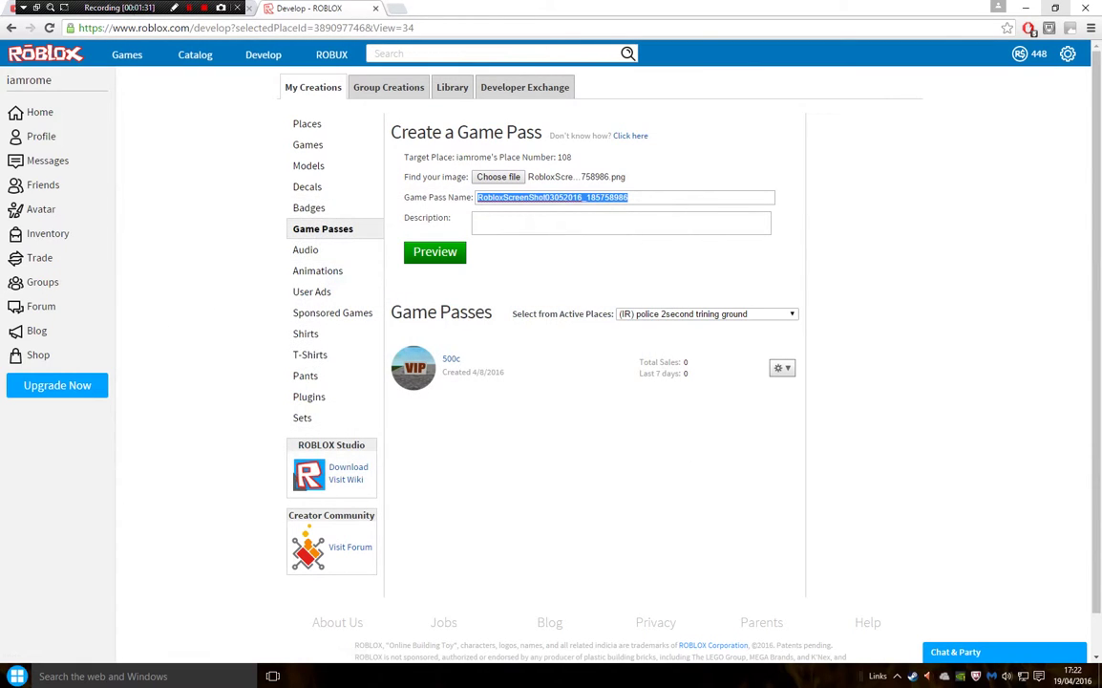
{"action": "key", "text": "BackSpace"}
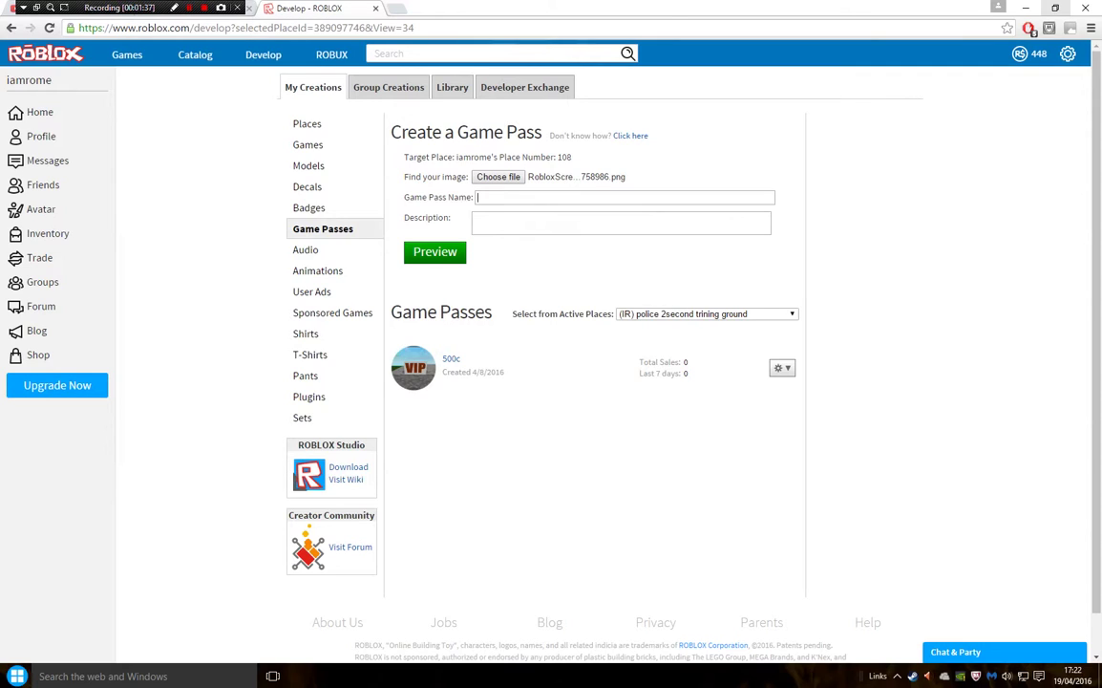
{"action": "type", "text": "assulted gun"}
{"action": "right_click", "coordinate": [494, 196]}
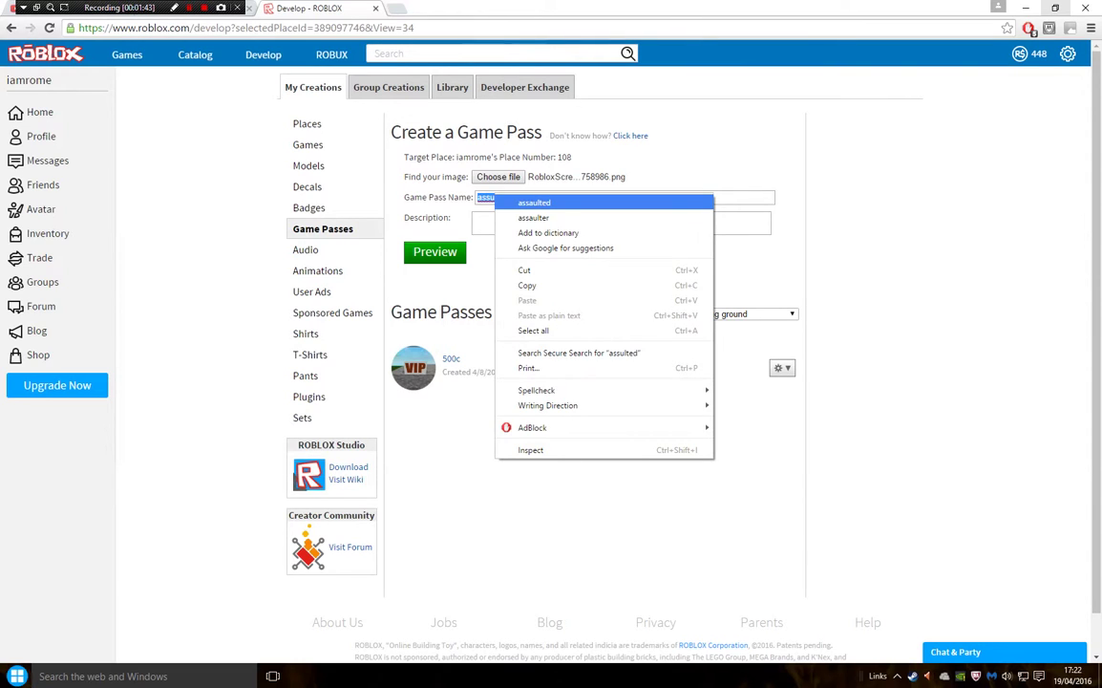
{"action": "left_click", "coordinate": [535, 203]}
{"action": "left_click", "coordinate": [535, 221]}
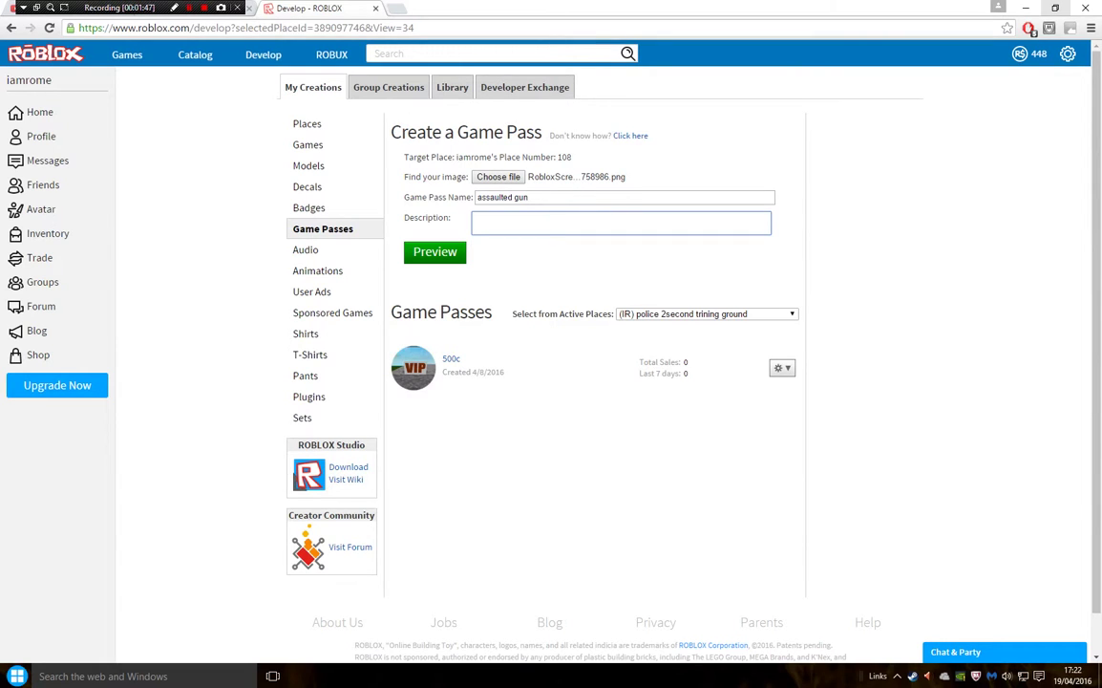
List the existing game passes of the active place Place Number: 108
{"action": "left_click", "coordinate": [707, 314]}
{"action": "left_click", "coordinate": [678, 393]}
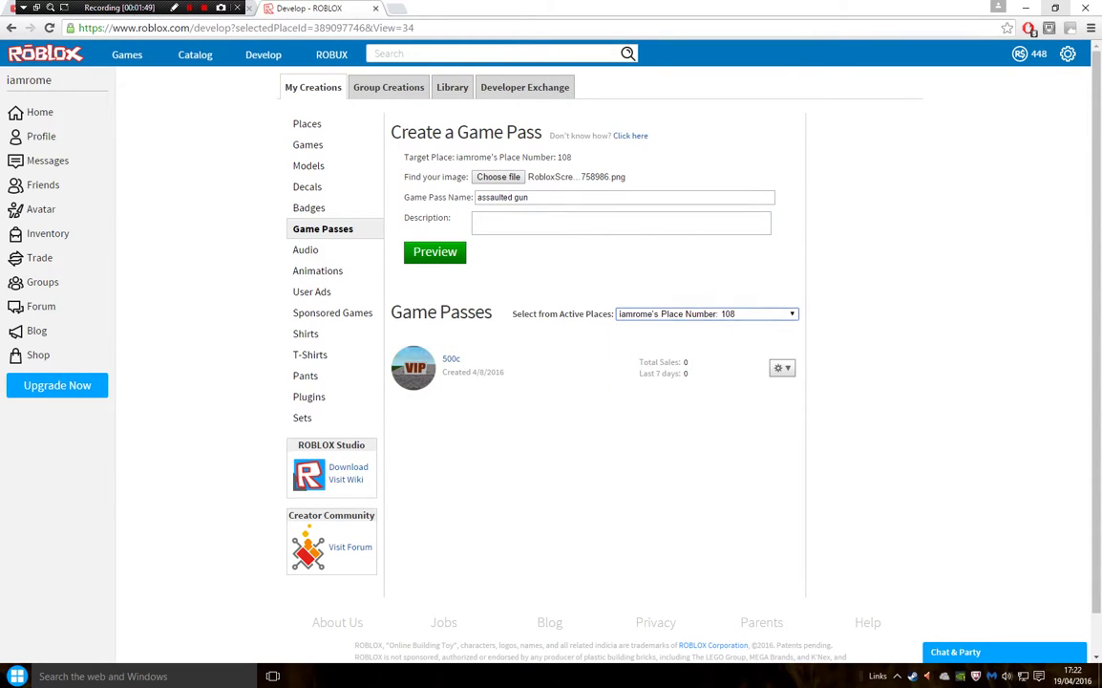
{"action": "scroll", "coordinate": [677, 392], "scroll_direction": "down", "scroll_amount": 1}
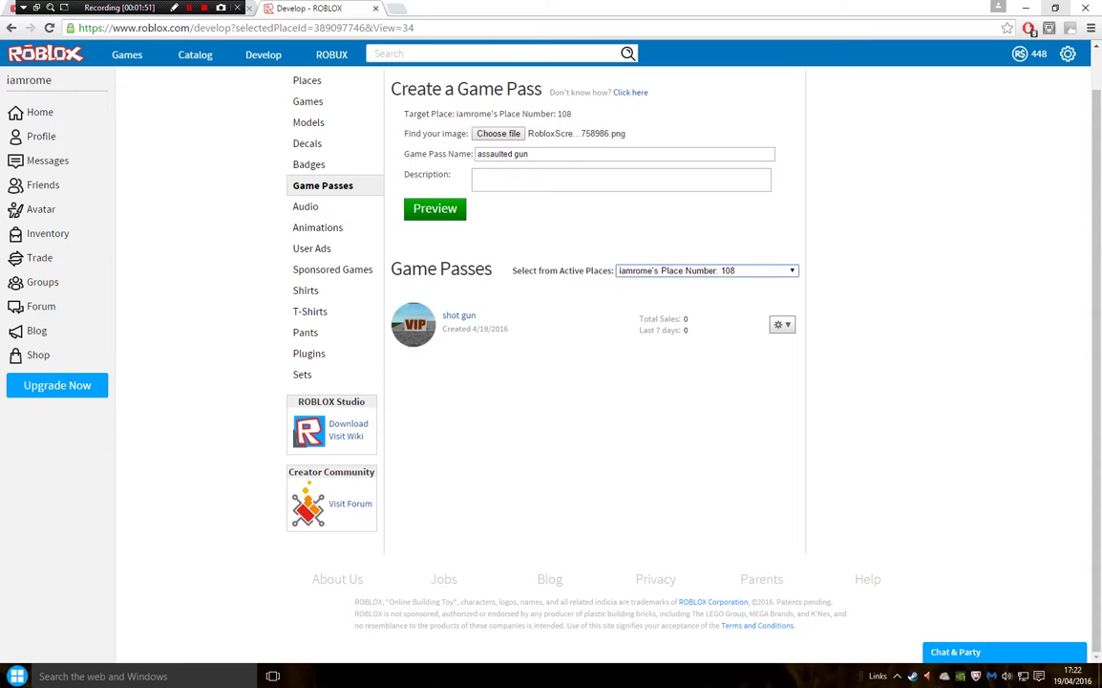
{"action": "left_click", "coordinate": [563, 179]}
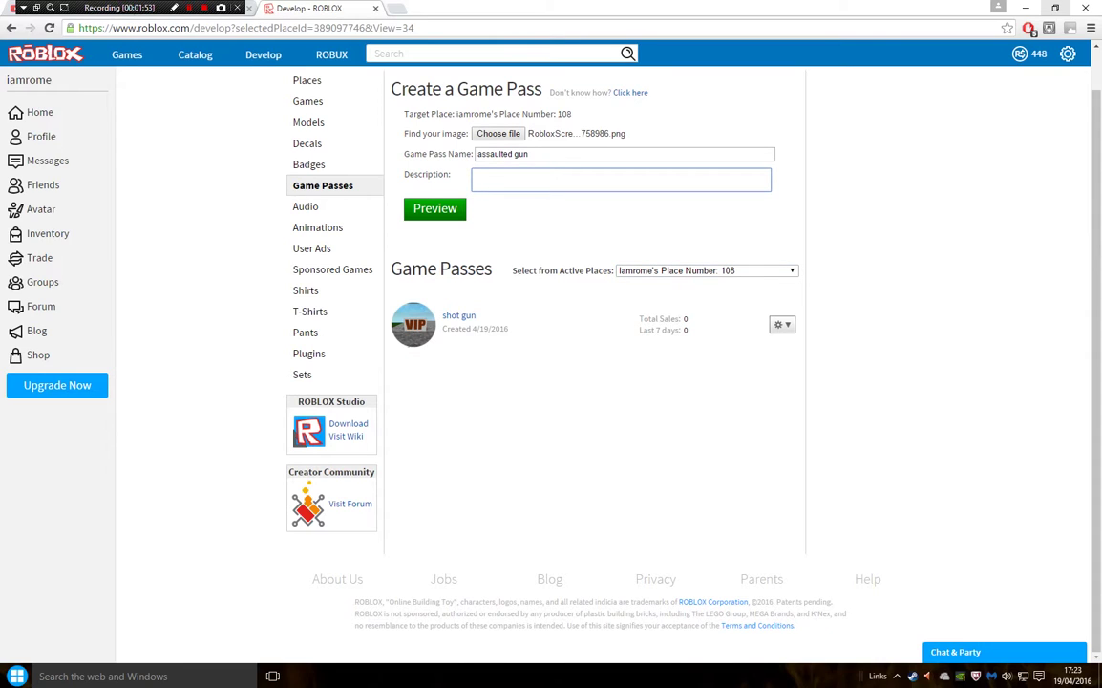
{"action": "left_click", "coordinate": [532, 154]}
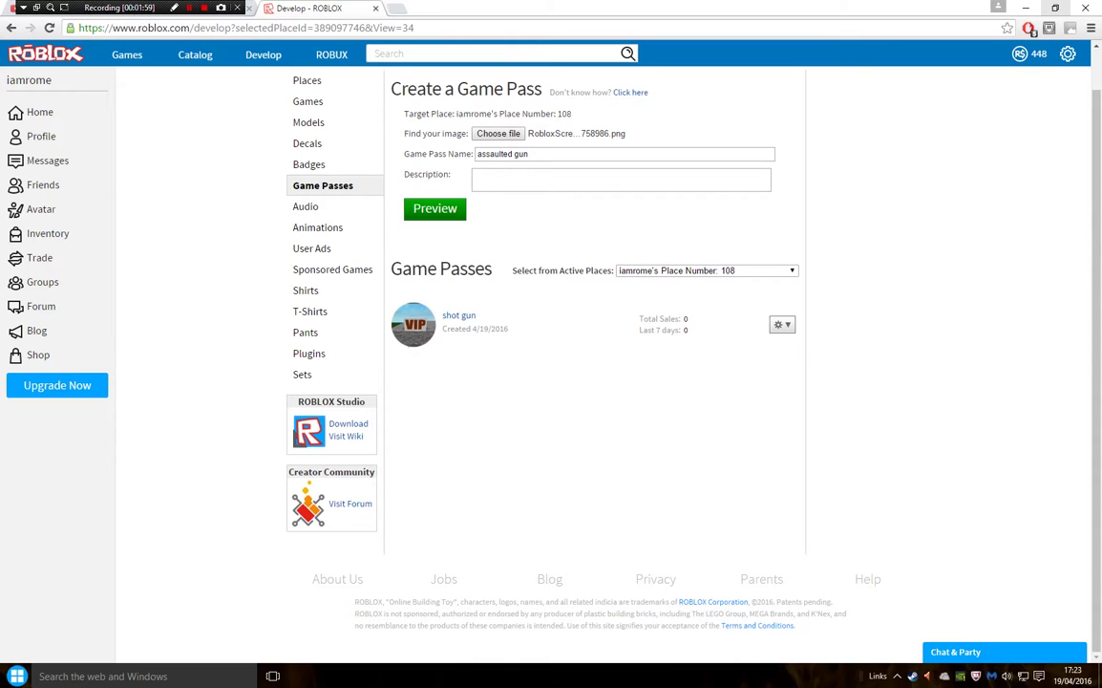
Preview the "assaulted gun" game pass and verify its upload to Place Number: 108
{"action": "scroll", "coordinate": [621, 322], "scroll_direction": "up", "scroll_amount": 1}
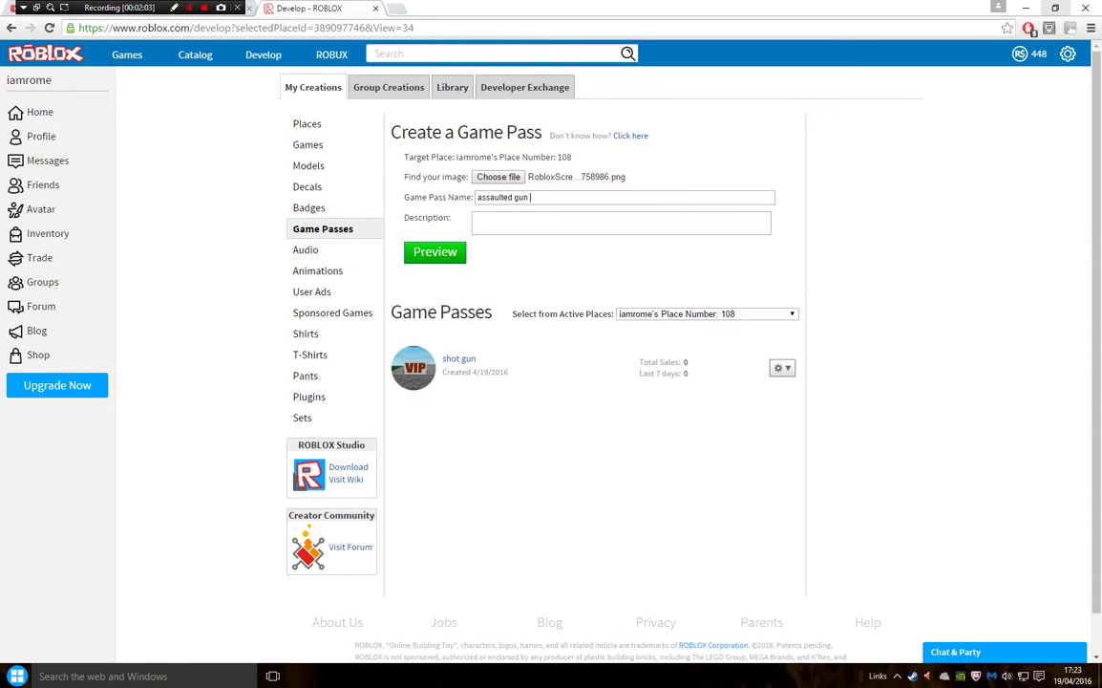
{"action": "left_click", "coordinate": [434, 251]}
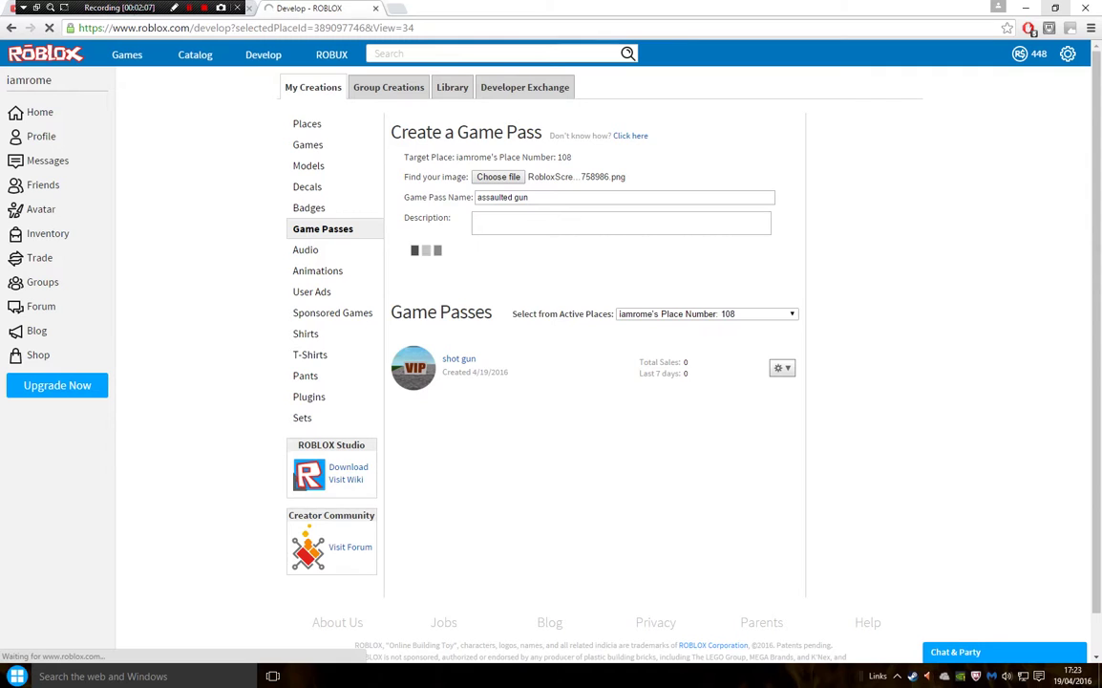
{"action": "scroll", "coordinate": [594, 354], "scroll_direction": "down", "scroll_amount": 1}
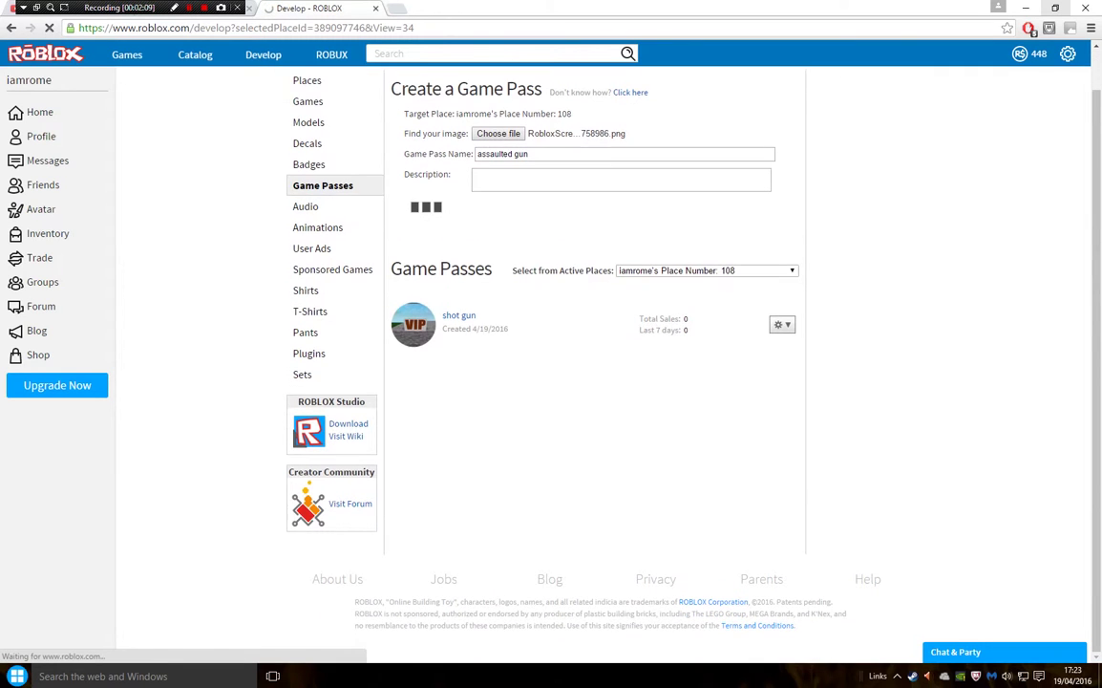
{"action": "scroll", "coordinate": [594, 354], "scroll_direction": "up", "scroll_amount": 1}
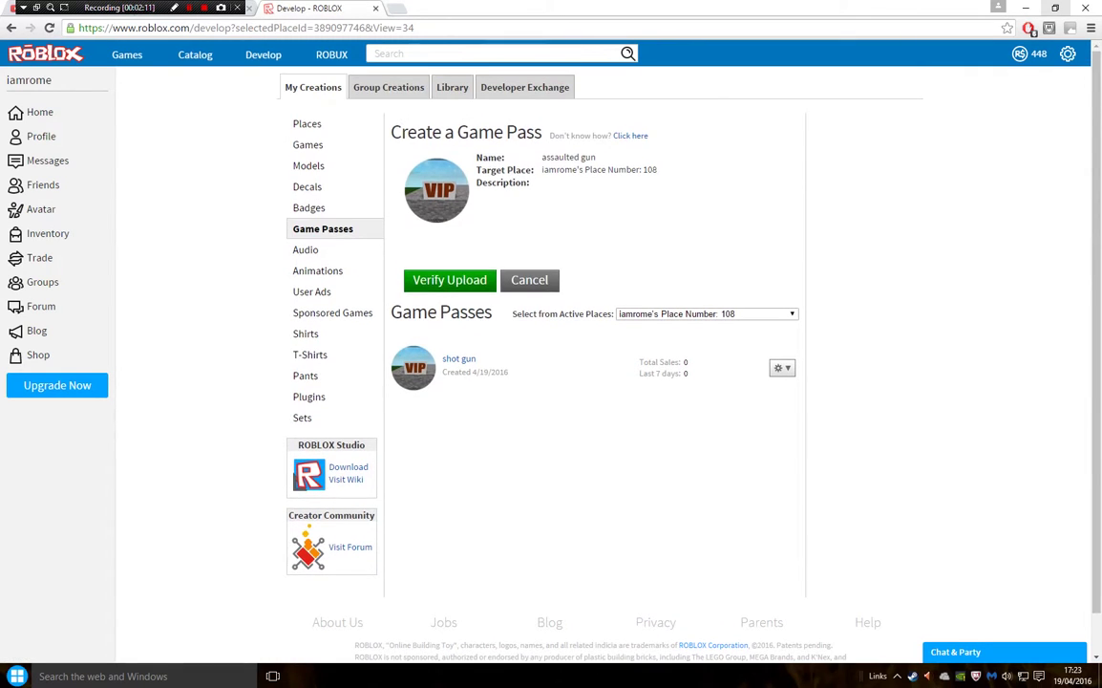
{"action": "left_click", "coordinate": [450, 280]}
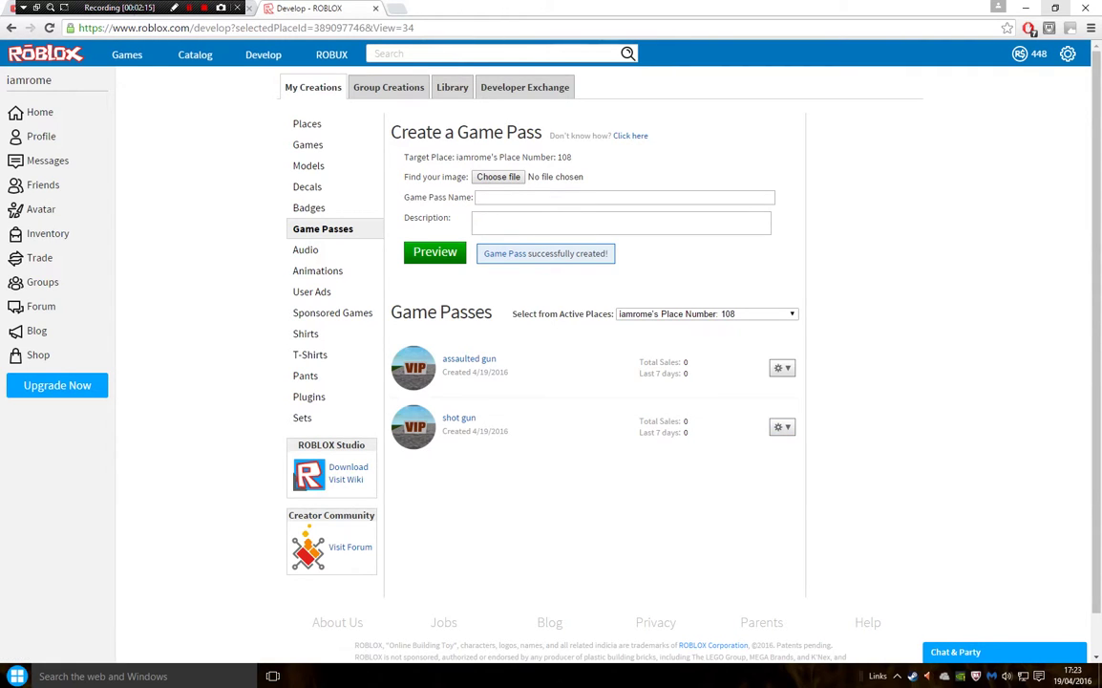
Configure the "assaulted gun" game pass to be sold at a price of 10 Robux and save the changes
{"action": "left_click", "coordinate": [782, 367]}
{"action": "left_click", "coordinate": [735, 386]}
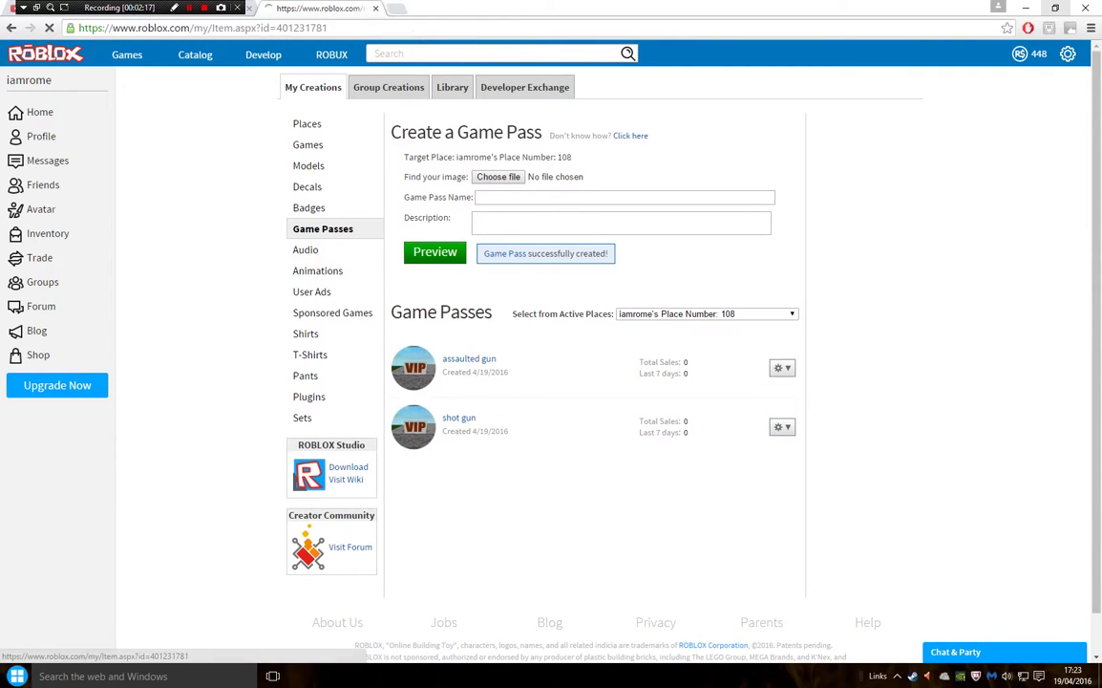
{"action": "scroll", "coordinate": [580, 382], "scroll_direction": "down", "scroll_amount": 3}
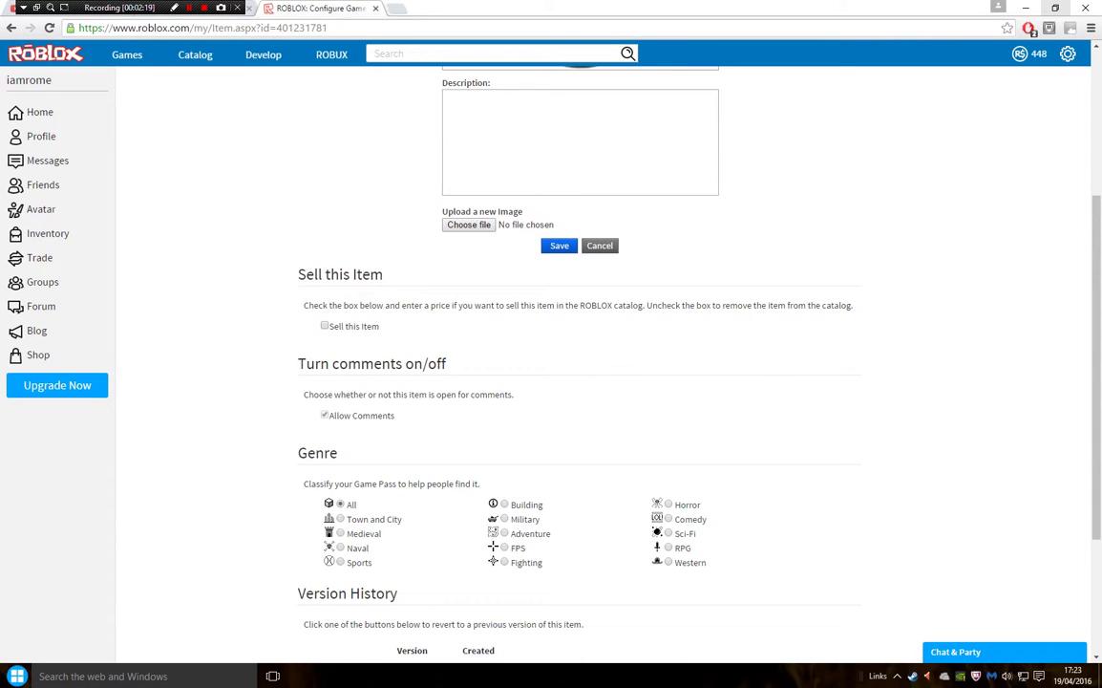
{"action": "left_click", "coordinate": [325, 326]}
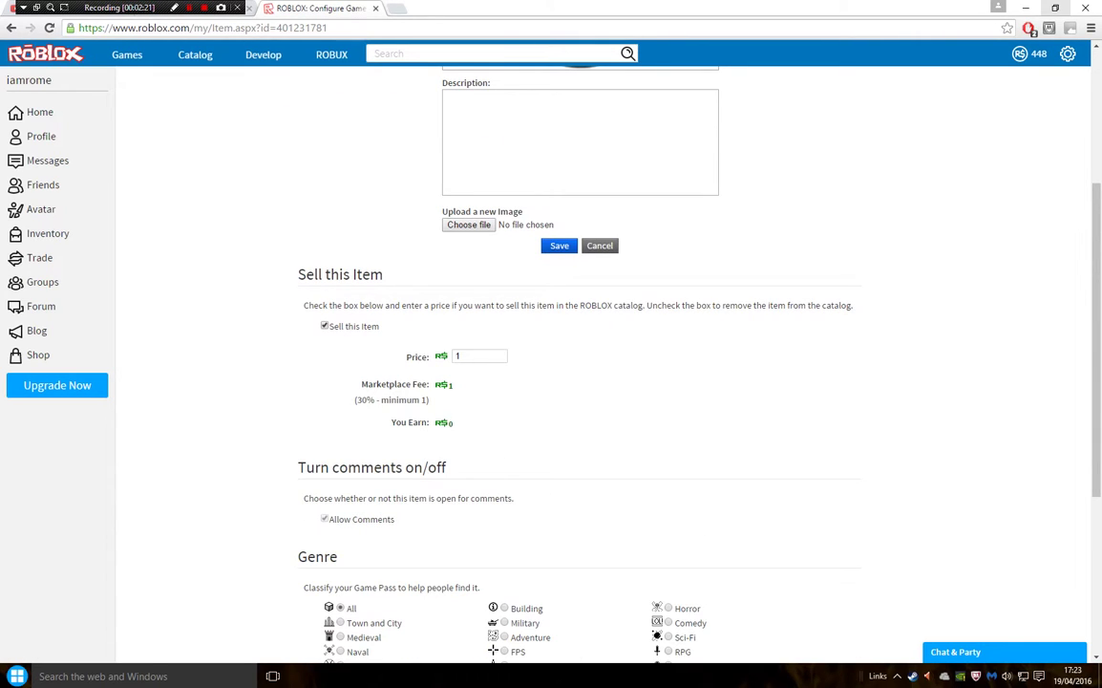
{"action": "double_click", "coordinate": [479, 357]}
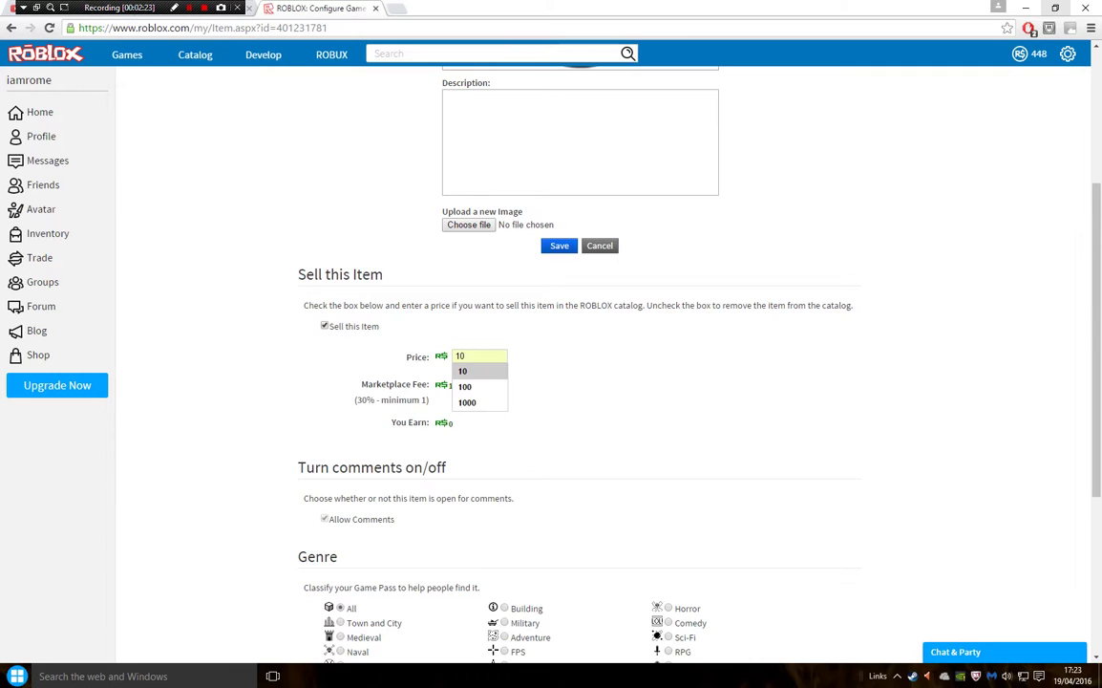
{"action": "left_click", "coordinate": [479, 369]}
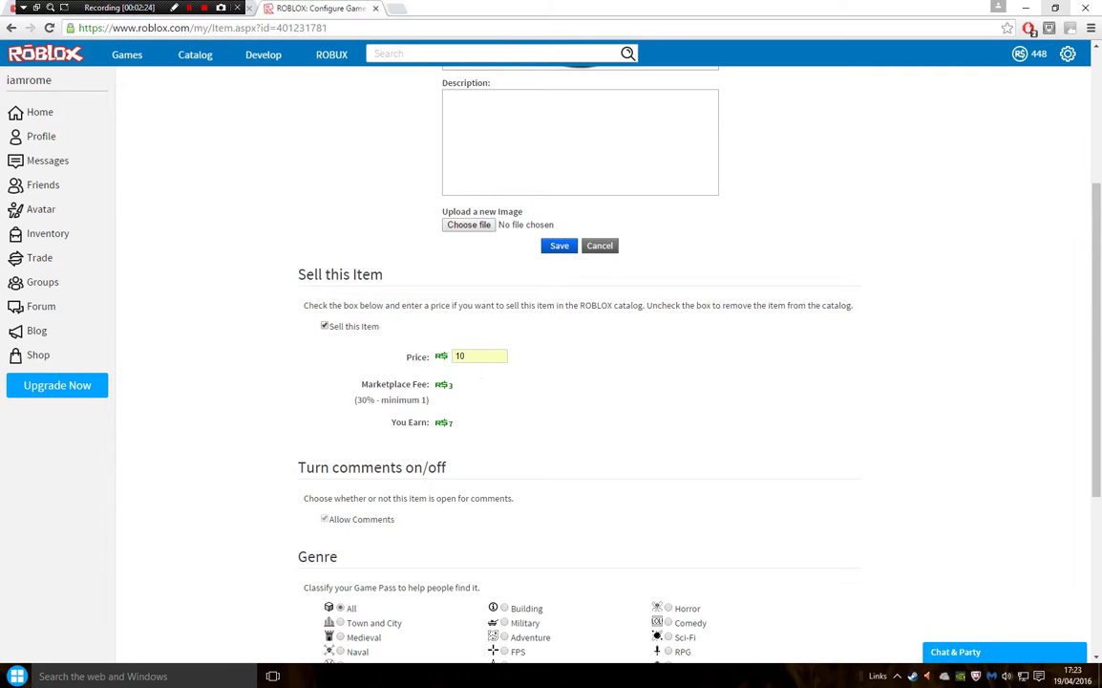
{"action": "scroll", "coordinate": [478, 373], "scroll_direction": "down", "scroll_amount": 3}
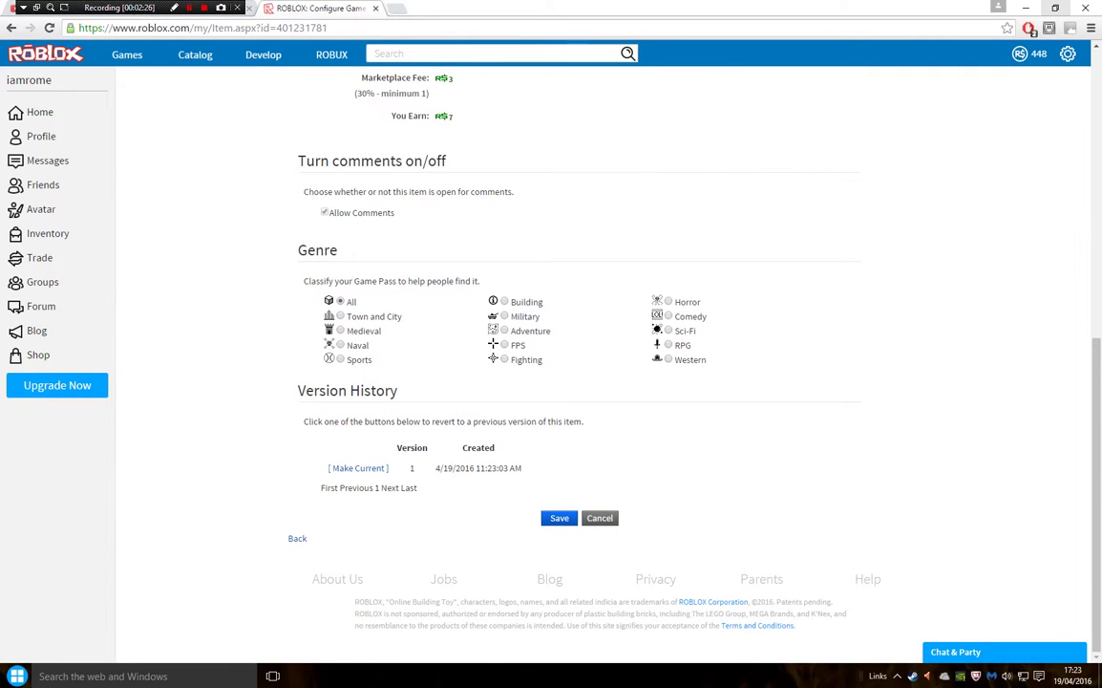
{"action": "scroll", "coordinate": [573, 363], "scroll_direction": "up", "scroll_amount": 1}
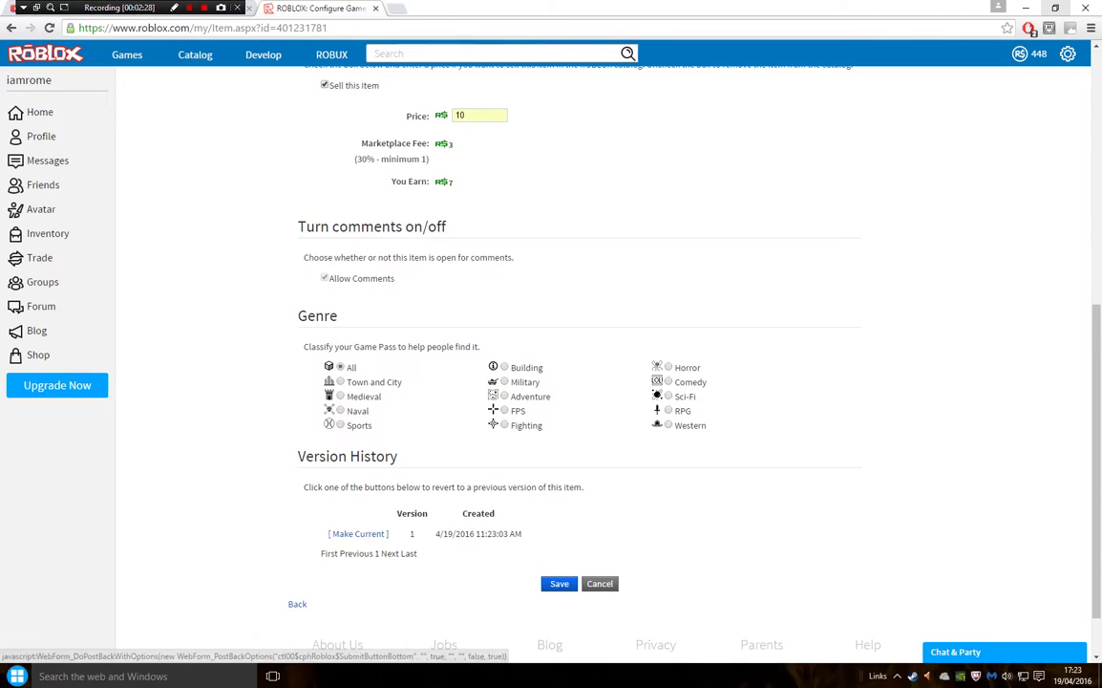
{"action": "left_click", "coordinate": [559, 584]}
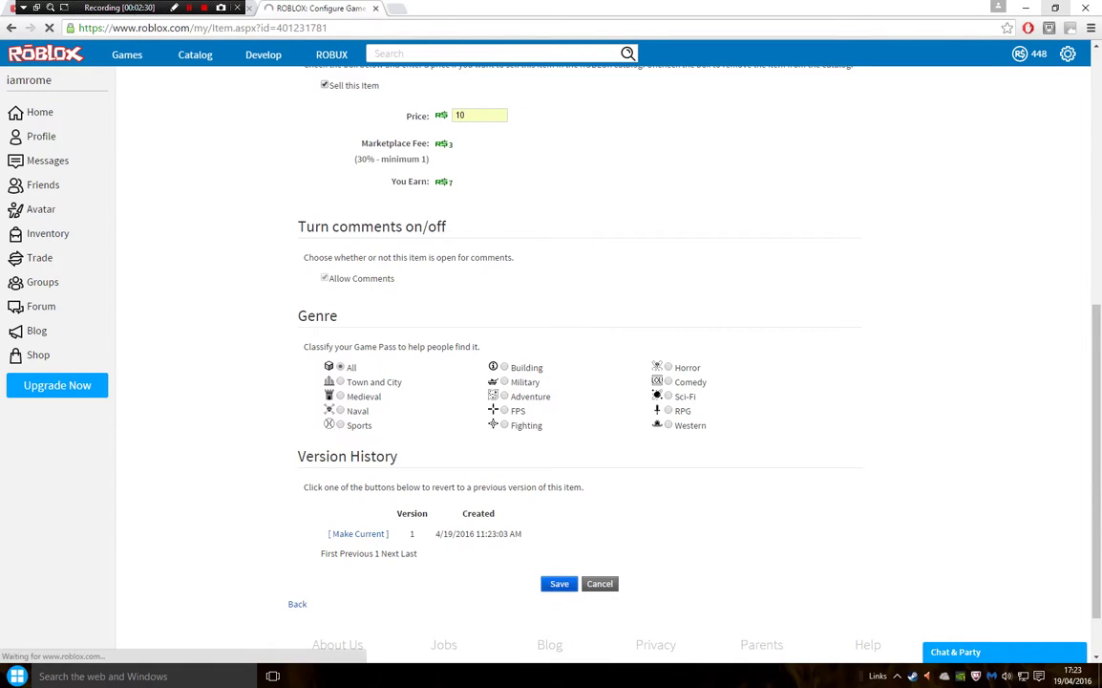
{"action": "scroll", "coordinate": [574, 363], "scroll_direction": "down", "scroll_amount": 8}
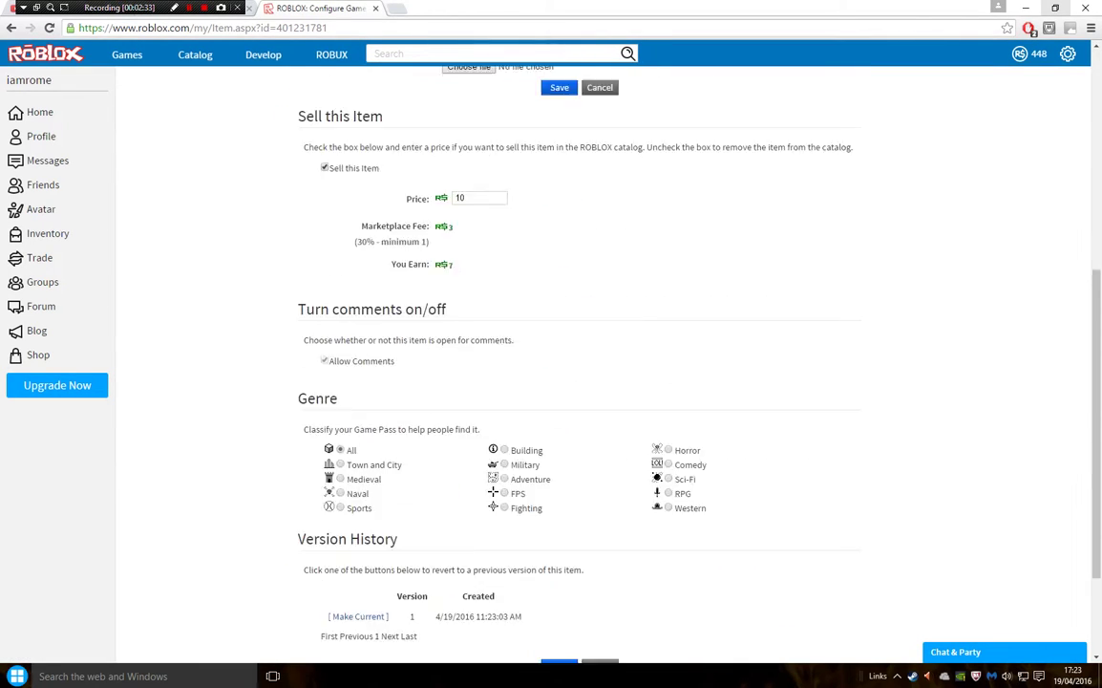
{"action": "scroll", "coordinate": [574, 363], "scroll_direction": "up", "scroll_amount": 8}
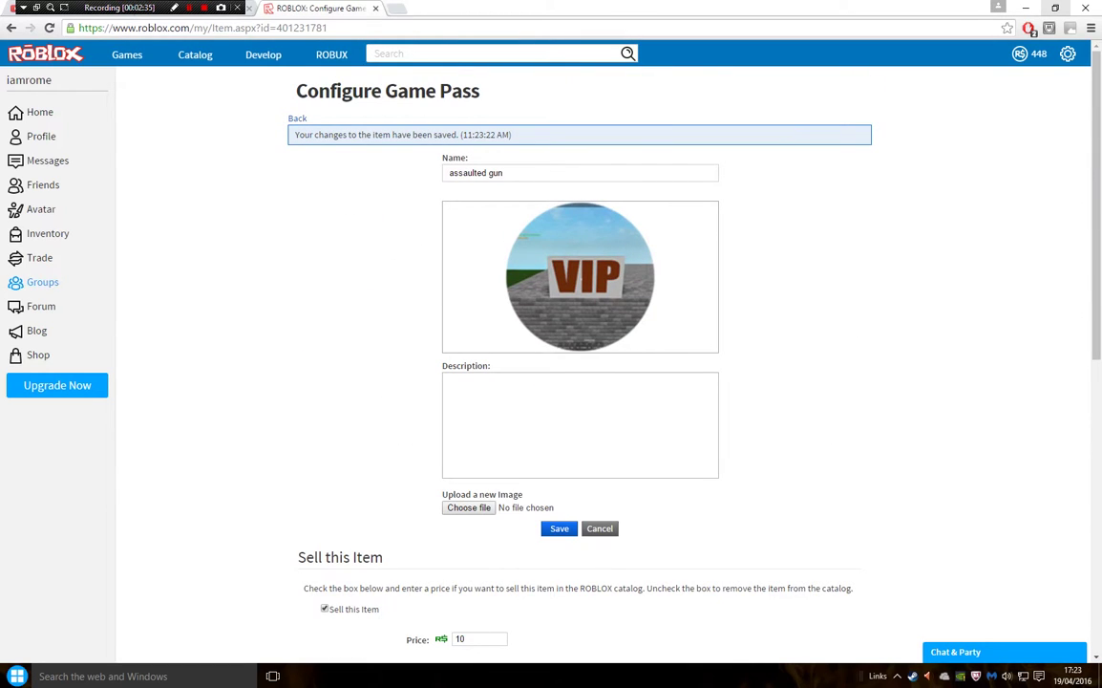
Open the "assaulted gun" pass from the store of Place Number: 108 and copy its ID from the page address
{"action": "key", "text": "F5"}
{"action": "scroll", "coordinate": [573, 383], "scroll_direction": "down", "scroll_amount": 3}
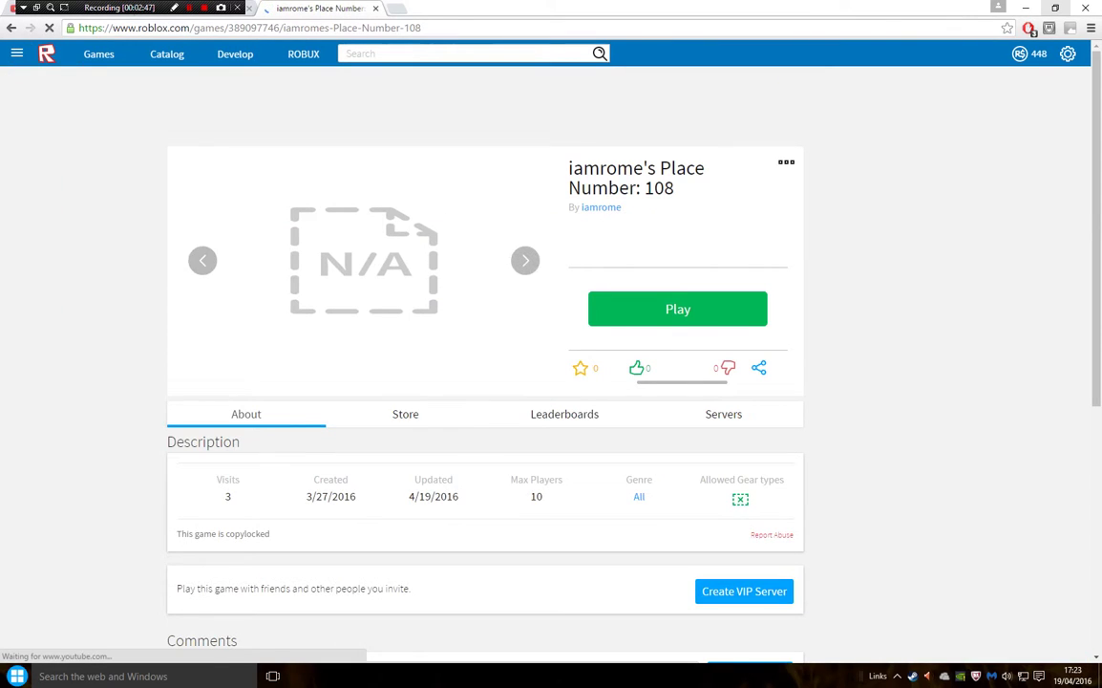
{"action": "left_click", "coordinate": [405, 414]}
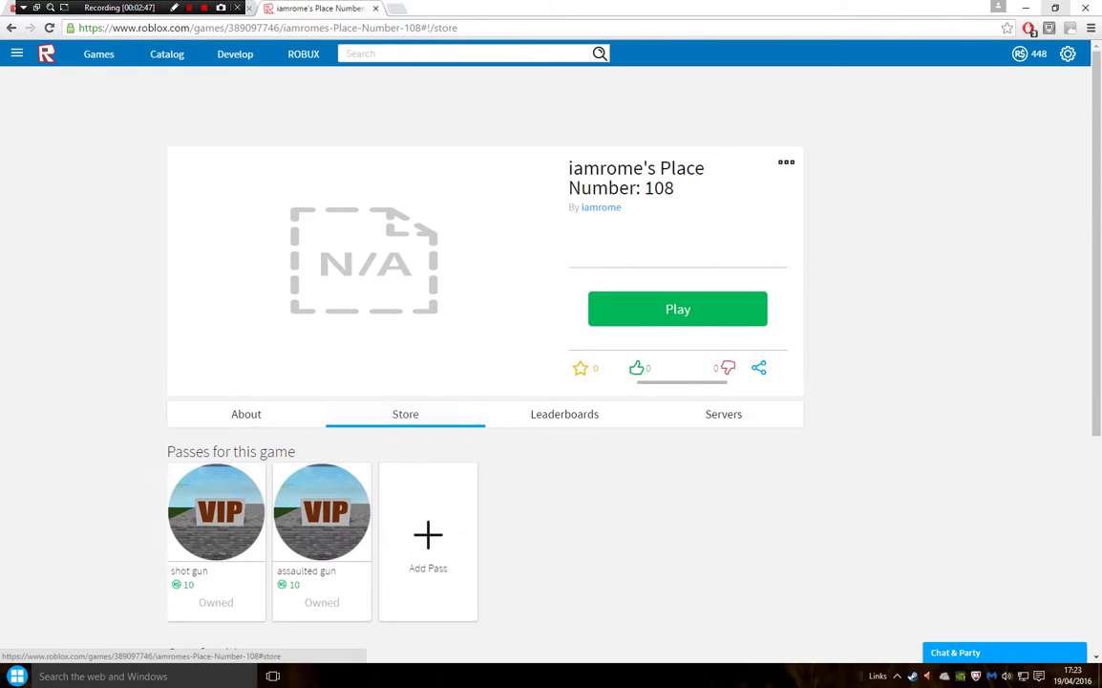
{"action": "left_click", "coordinate": [321, 516]}
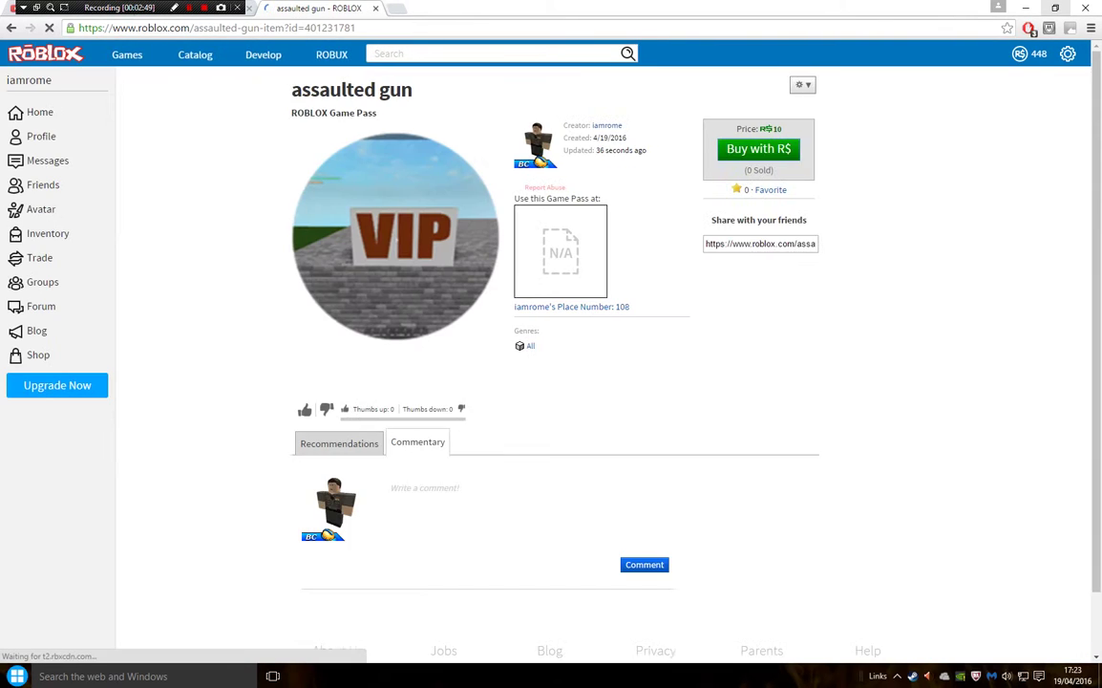
{"action": "double_click", "coordinate": [323, 27]}
{"action": "right_click", "coordinate": [333, 29]}
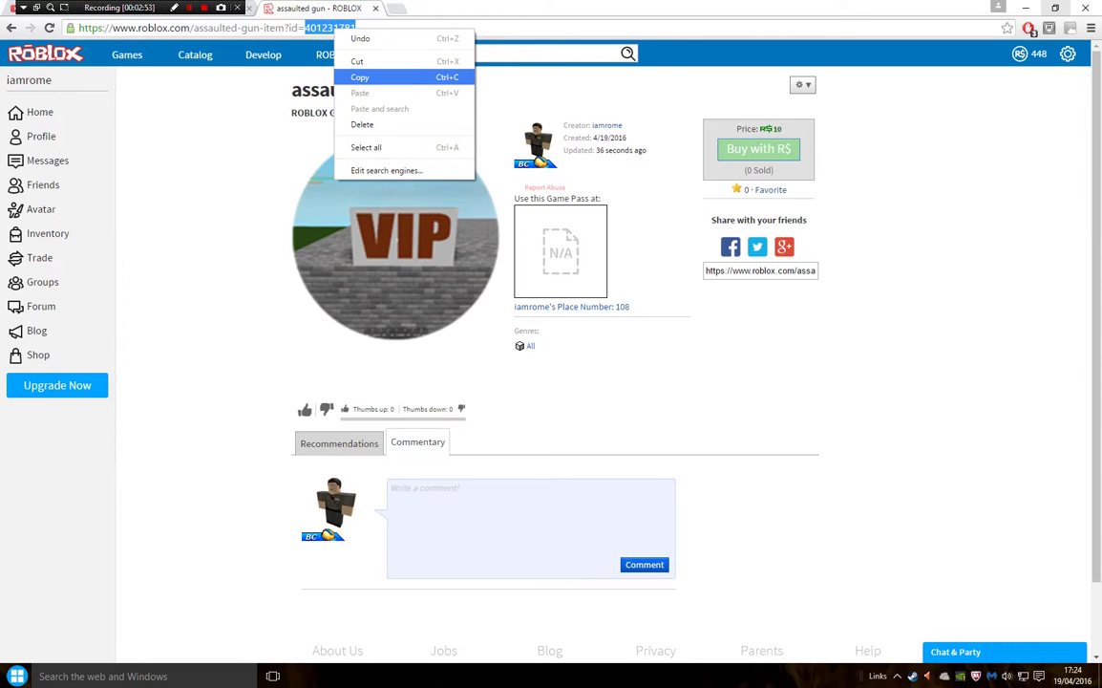
{"action": "left_click", "coordinate": [361, 77]}
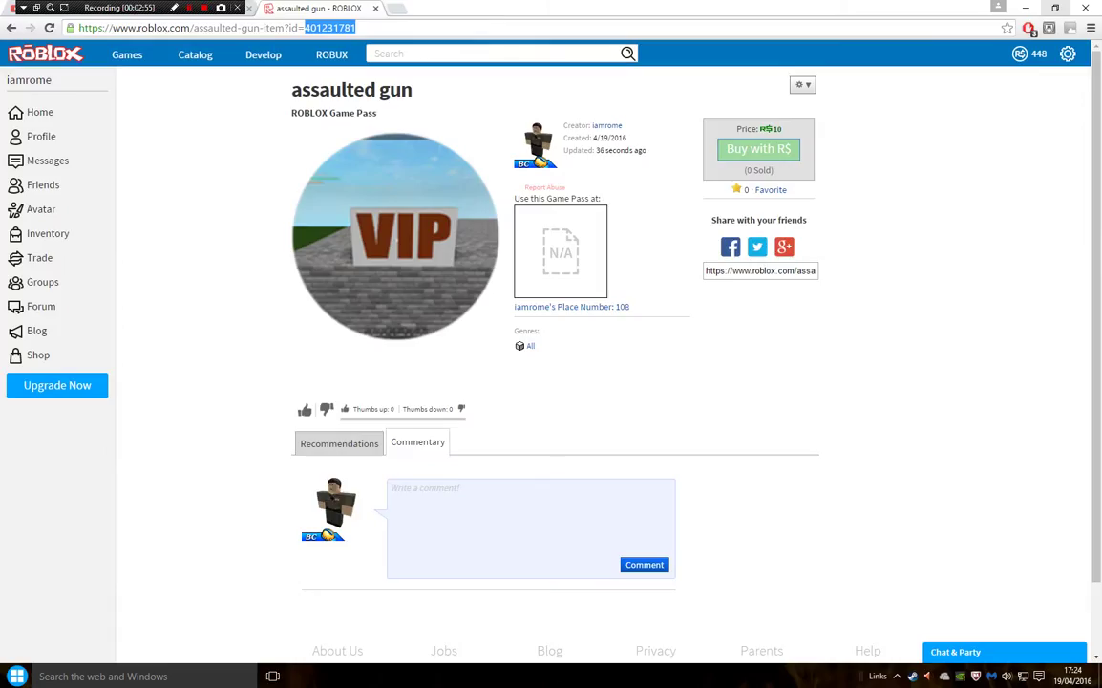
Switch to Roblox Studio, set the Value of GamePassId under AdminTools to 401231781, and close its properties
{"action": "key", "text": "alt+Tab"}
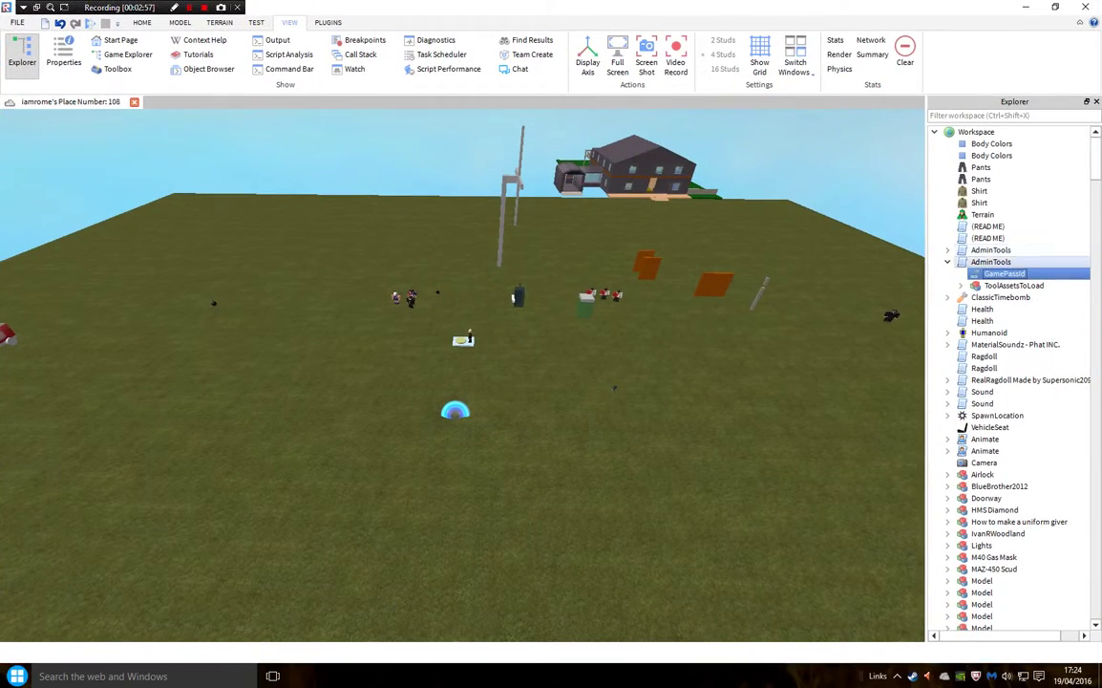
{"action": "left_click", "coordinate": [64, 58]}
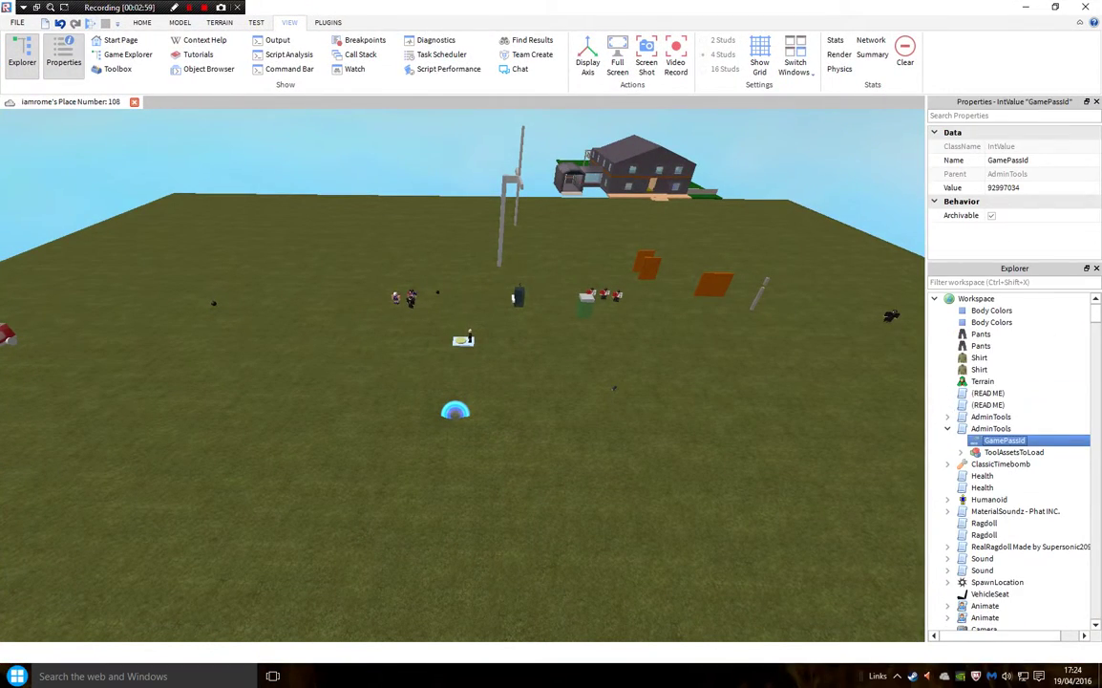
{"action": "left_click", "coordinate": [990, 188]}
{"action": "key", "text": "BackSpace"}
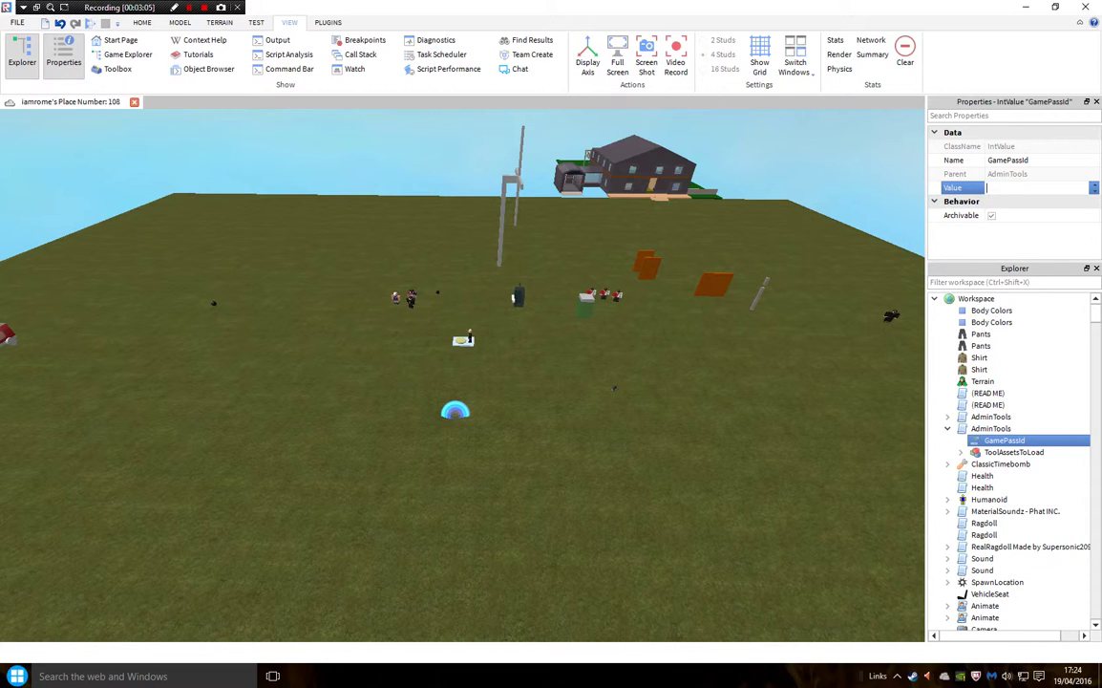
{"action": "type", "text": "401231781"}
{"action": "left_click", "coordinate": [1087, 101]}
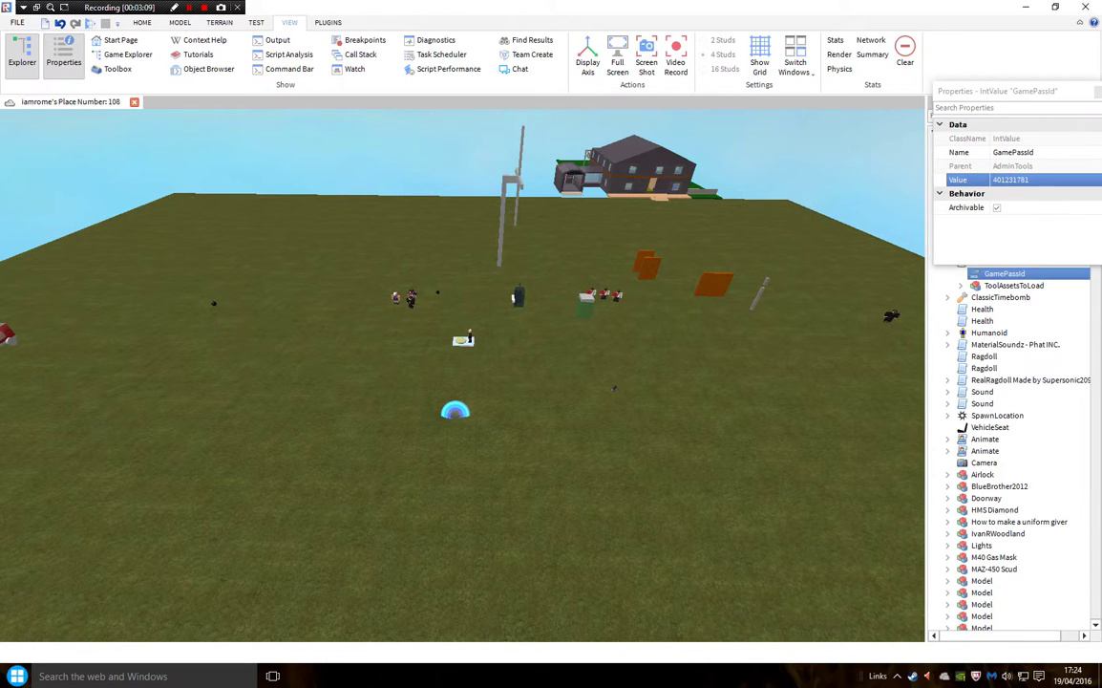
{"action": "left_click", "coordinate": [1097, 92]}
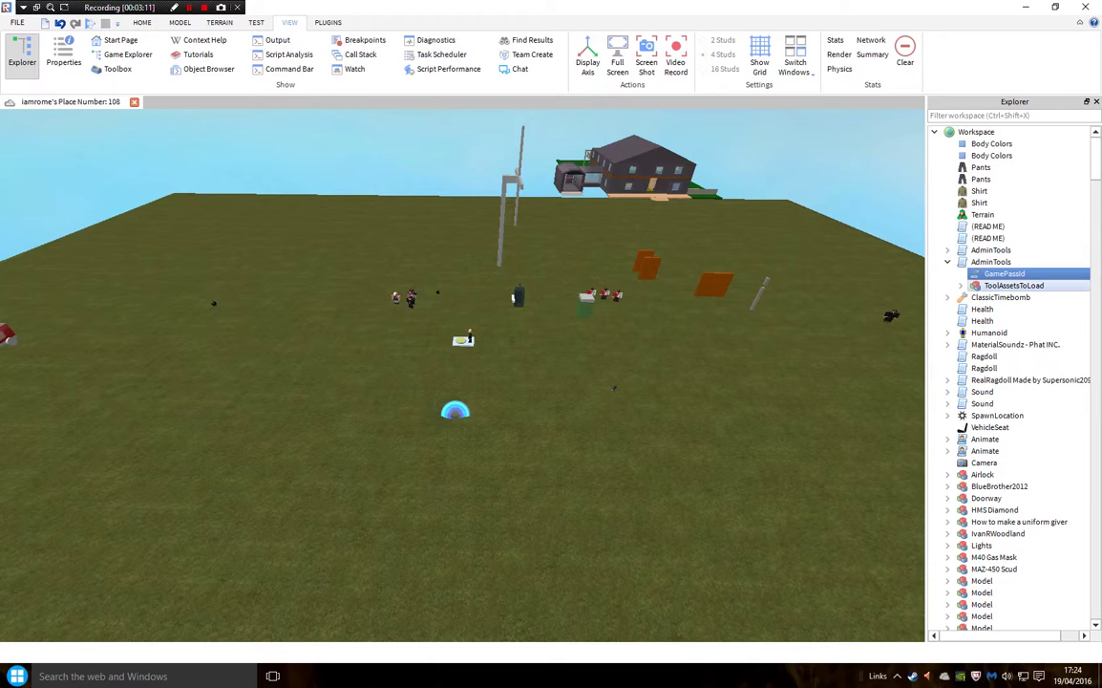
Delete PoisonPicnic and TrollPet from ToolAssetsToLoad under AdminTools, and collapse Workspace
{"action": "left_click", "coordinate": [1014, 286]}
{"action": "left_click", "coordinate": [961, 286]}
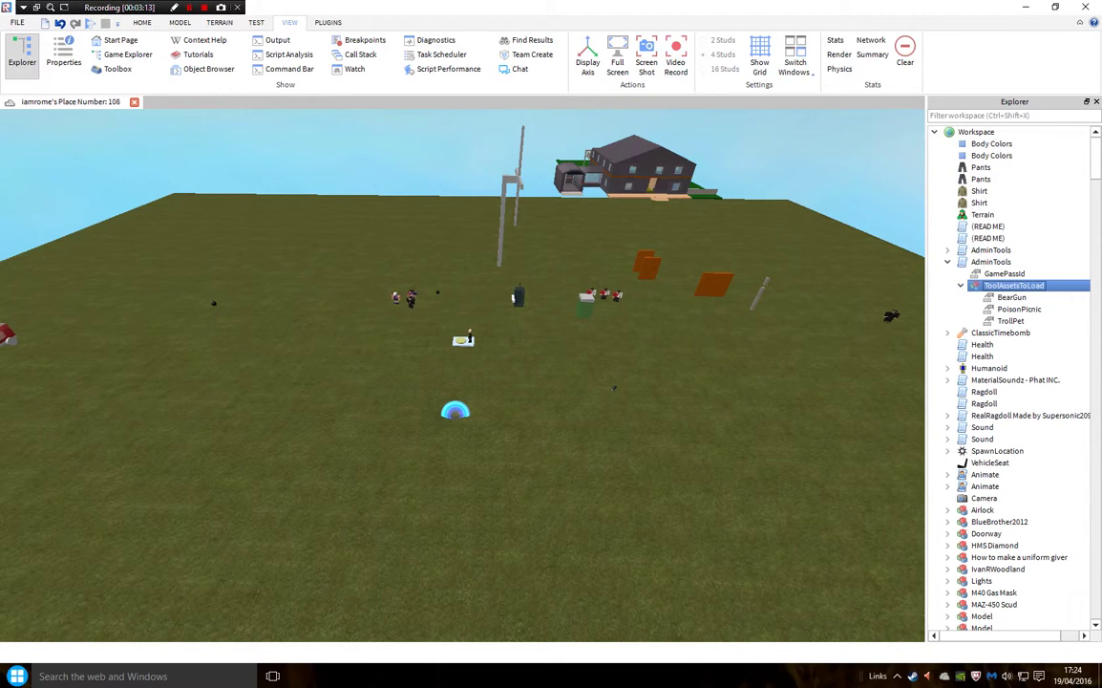
{"action": "left_click", "coordinate": [1019, 310]}
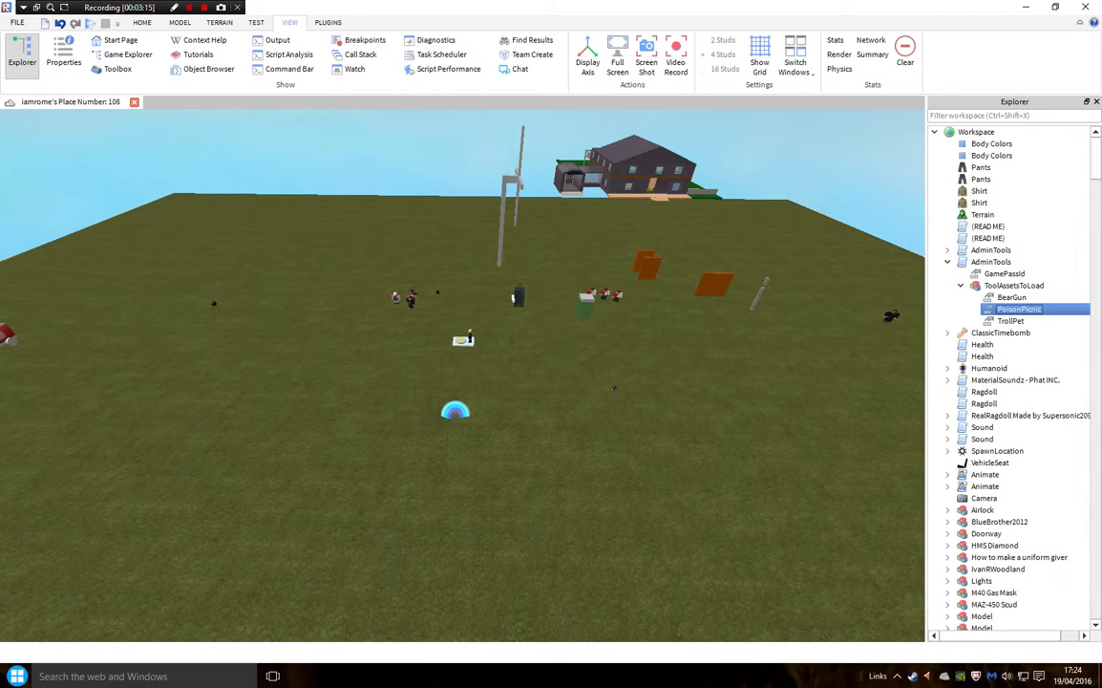
{"action": "key", "text": "Delete"}
{"action": "left_click", "coordinate": [1013, 309]}
{"action": "key", "text": "Delete"}
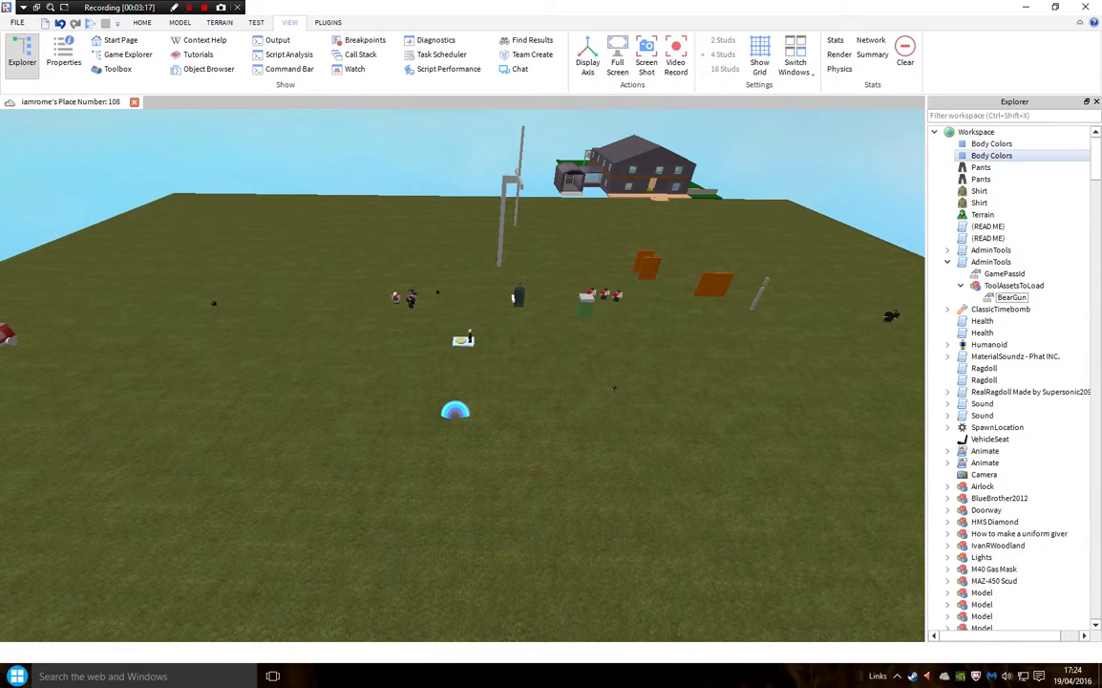
{"action": "double_click", "coordinate": [976, 132]}
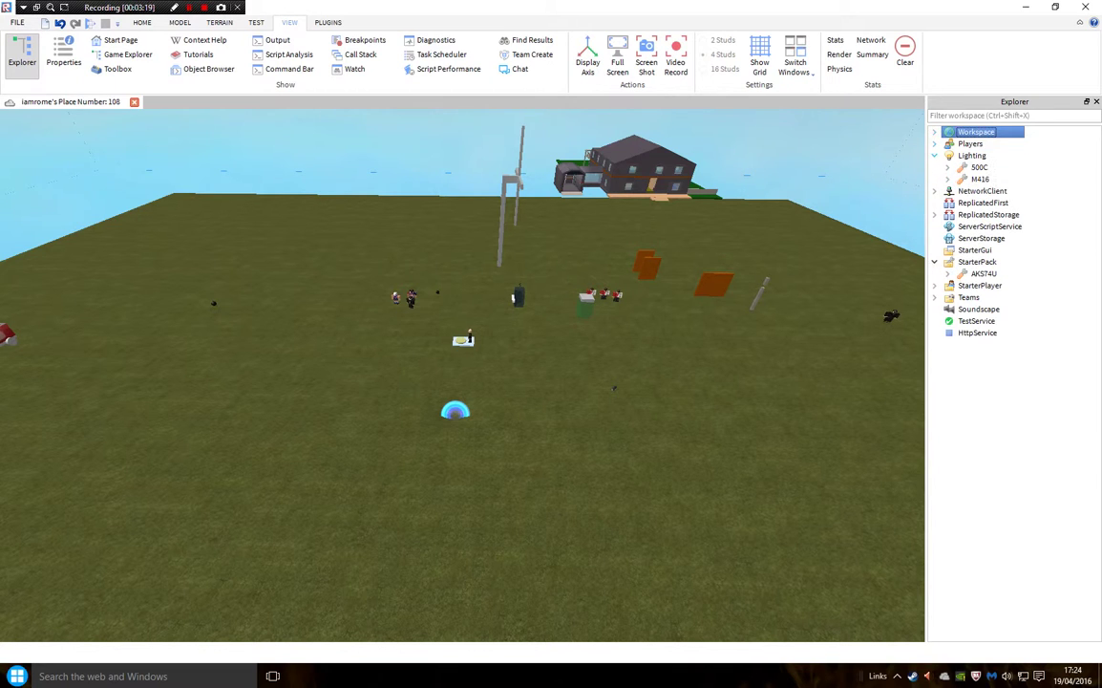
{"action": "key", "text": "s"}
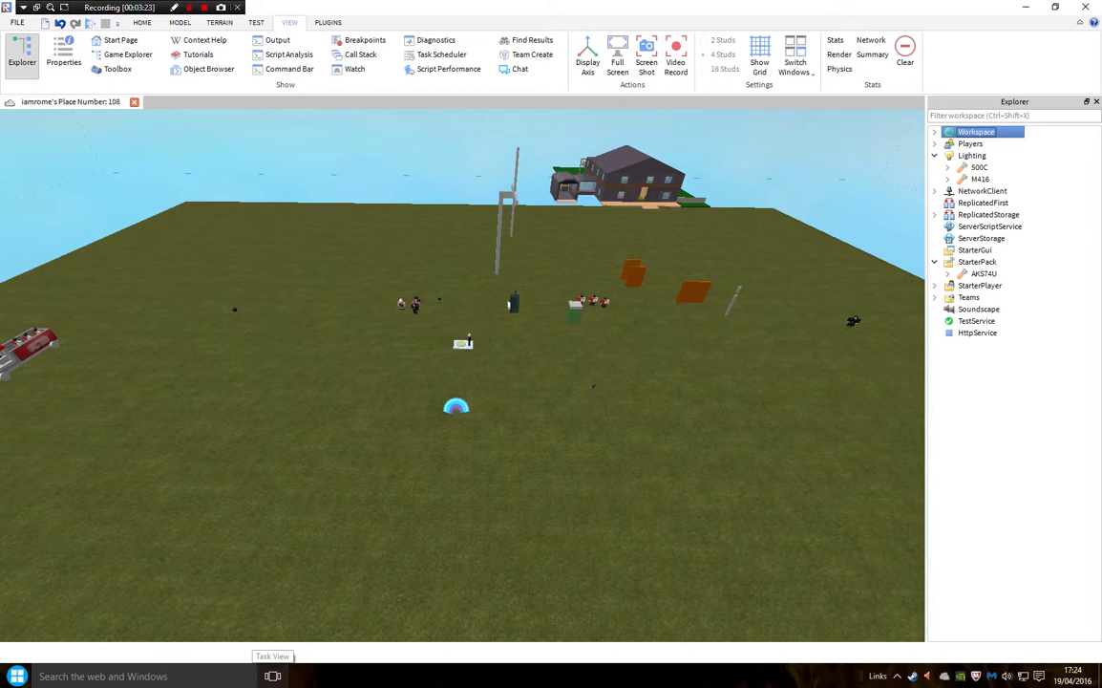
Switch to Chrome and browse the Models category of the profile's inventory
{"action": "left_click", "coordinate": [273, 675]}
{"action": "left_click", "coordinate": [755, 163]}
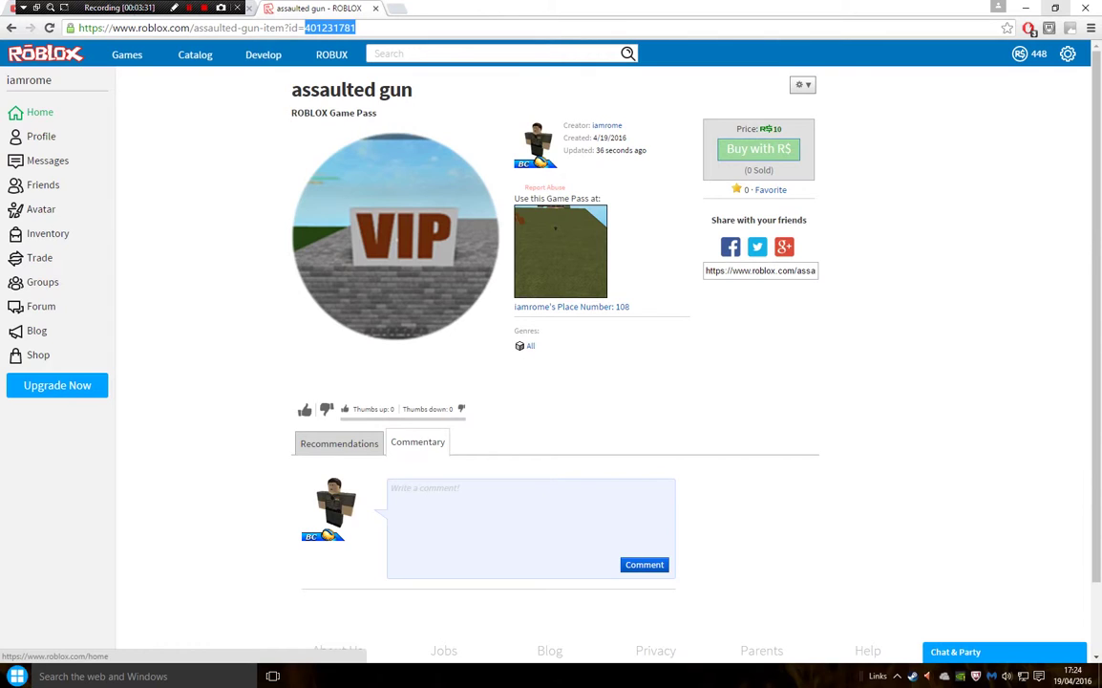
{"action": "key", "text": "Return"}
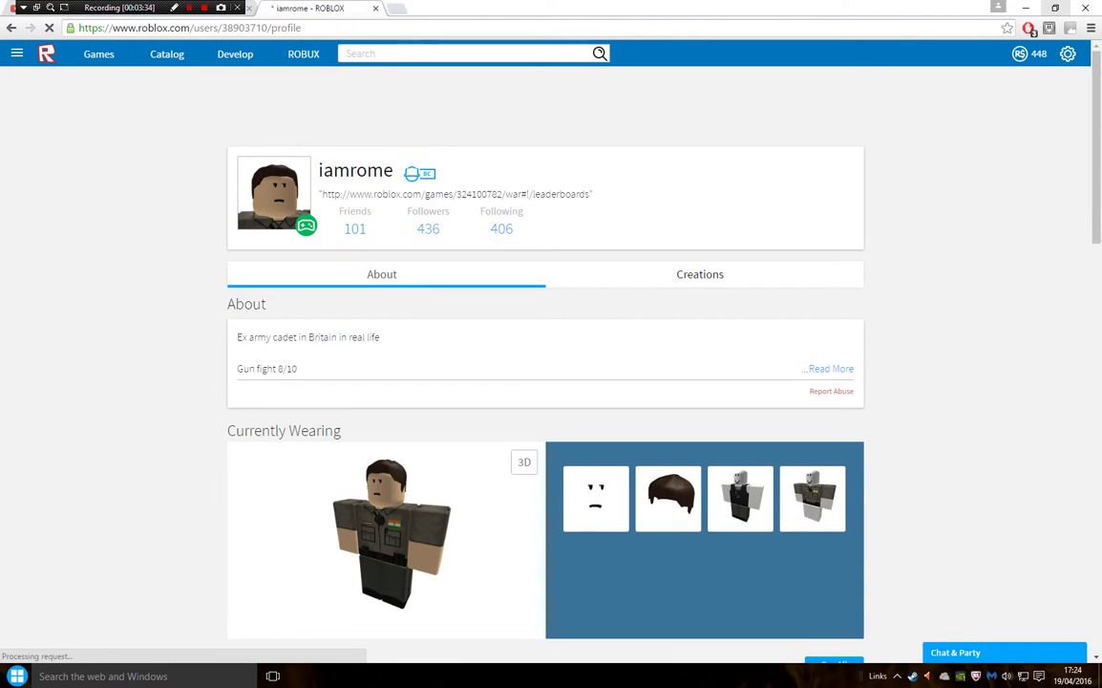
{"action": "scroll", "coordinate": [544, 353], "scroll_direction": "down", "scroll_amount": 5}
{"action": "left_click", "coordinate": [834, 205]}
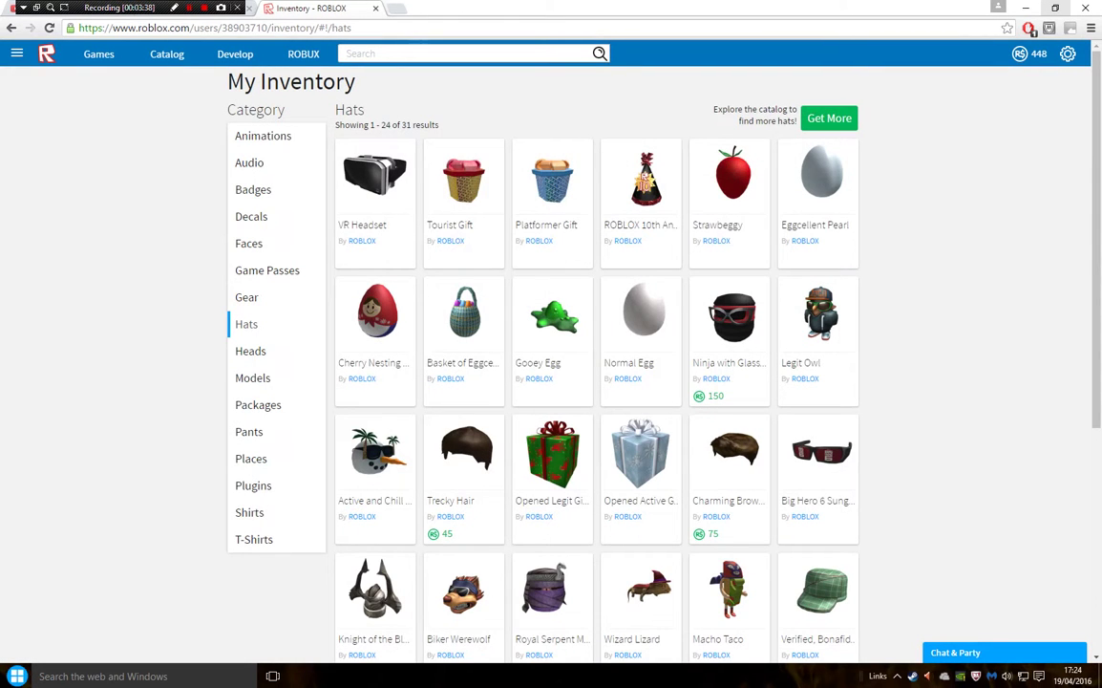
{"action": "left_click", "coordinate": [253, 377]}
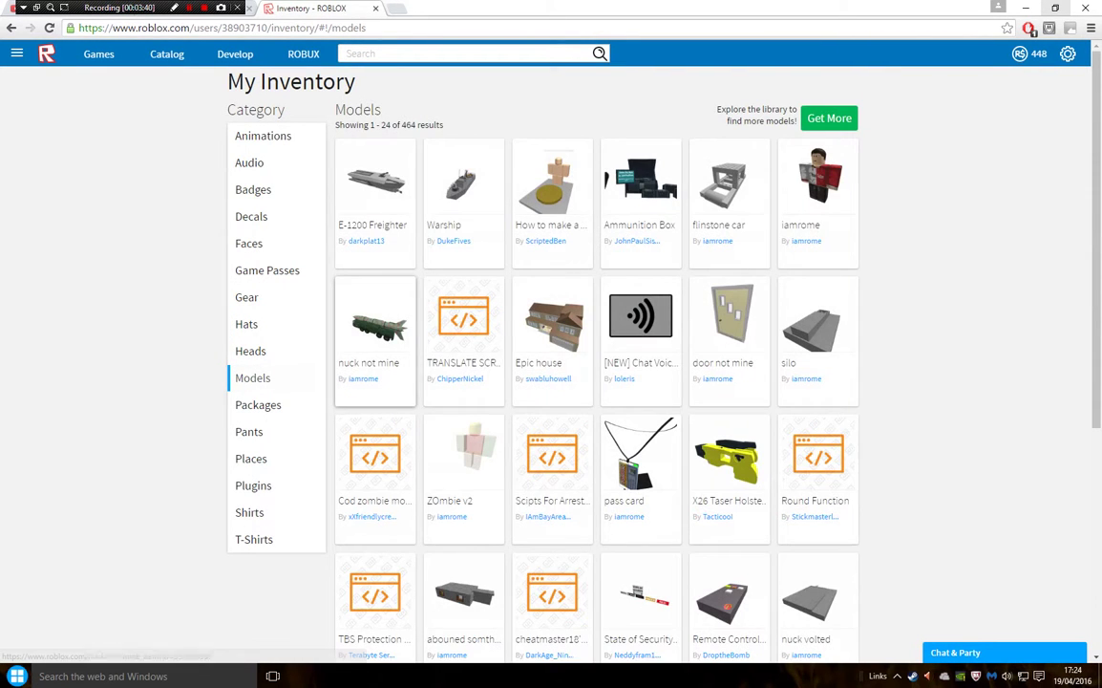
{"action": "scroll", "coordinate": [640, 411], "scroll_direction": "down", "scroll_amount": 3}
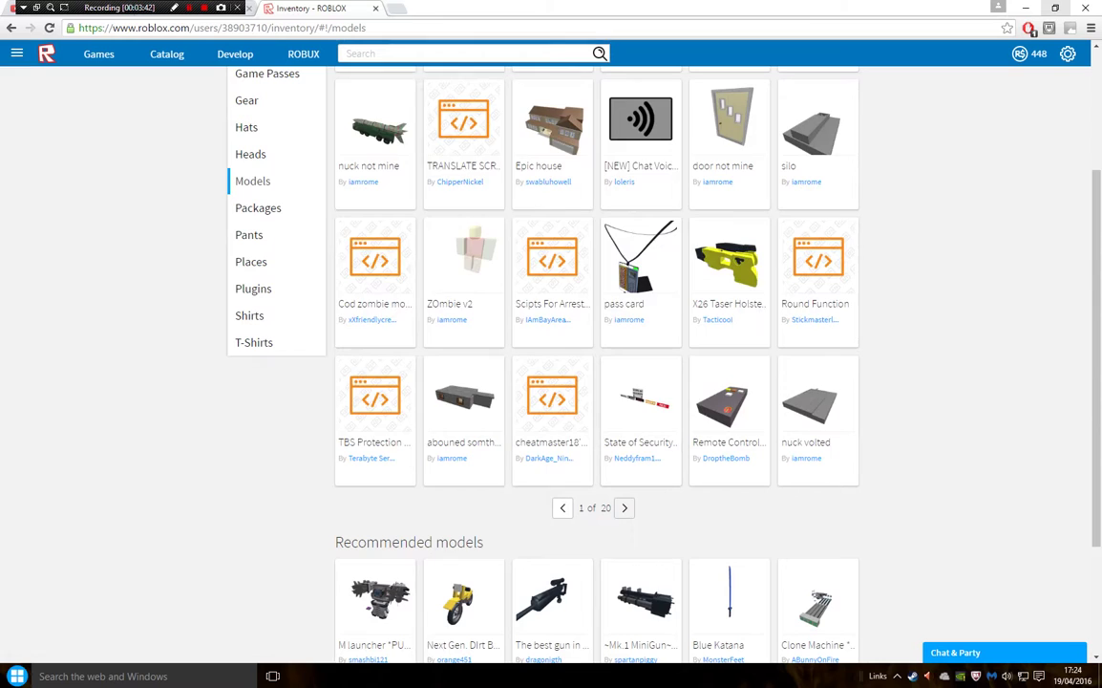
Find the M416 model on page 3 of the inventory's models, open it and copy its ID from the page address
{"action": "left_click", "coordinate": [625, 507]}
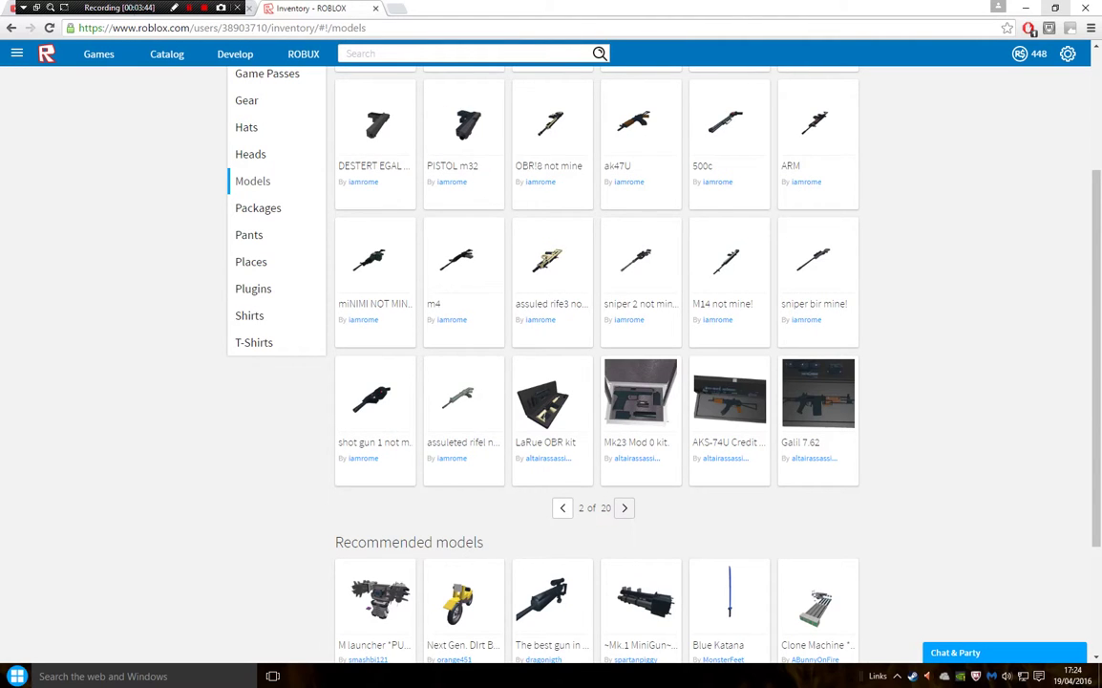
{"action": "left_click", "coordinate": [625, 507]}
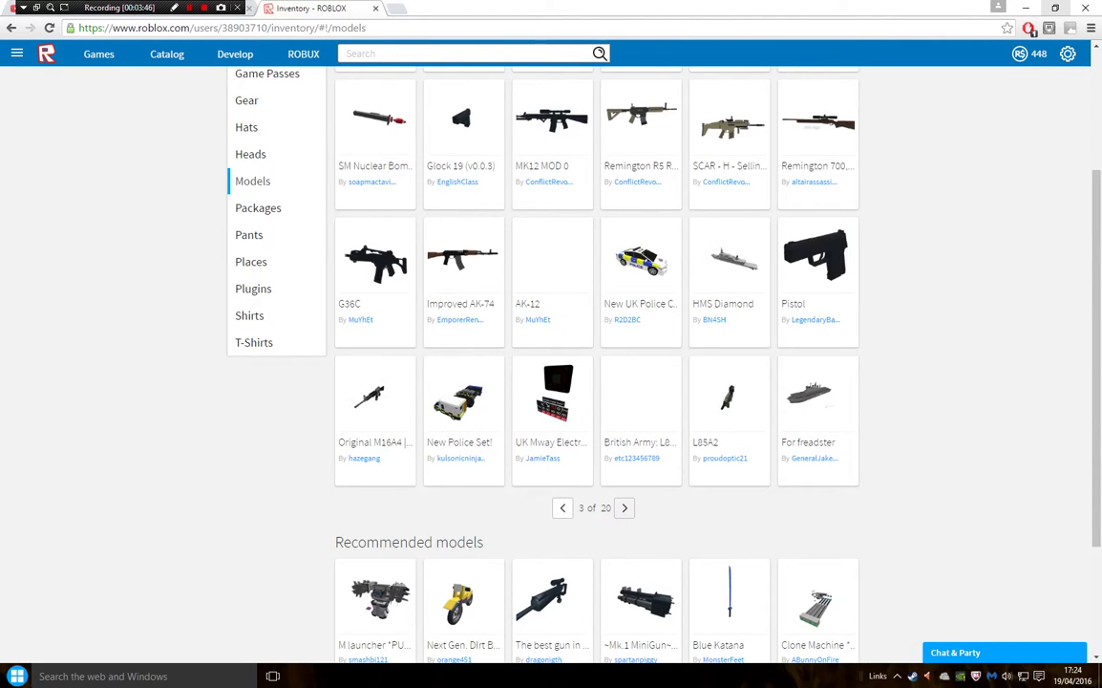
{"action": "scroll", "coordinate": [597, 382], "scroll_direction": "up", "scroll_amount": 2}
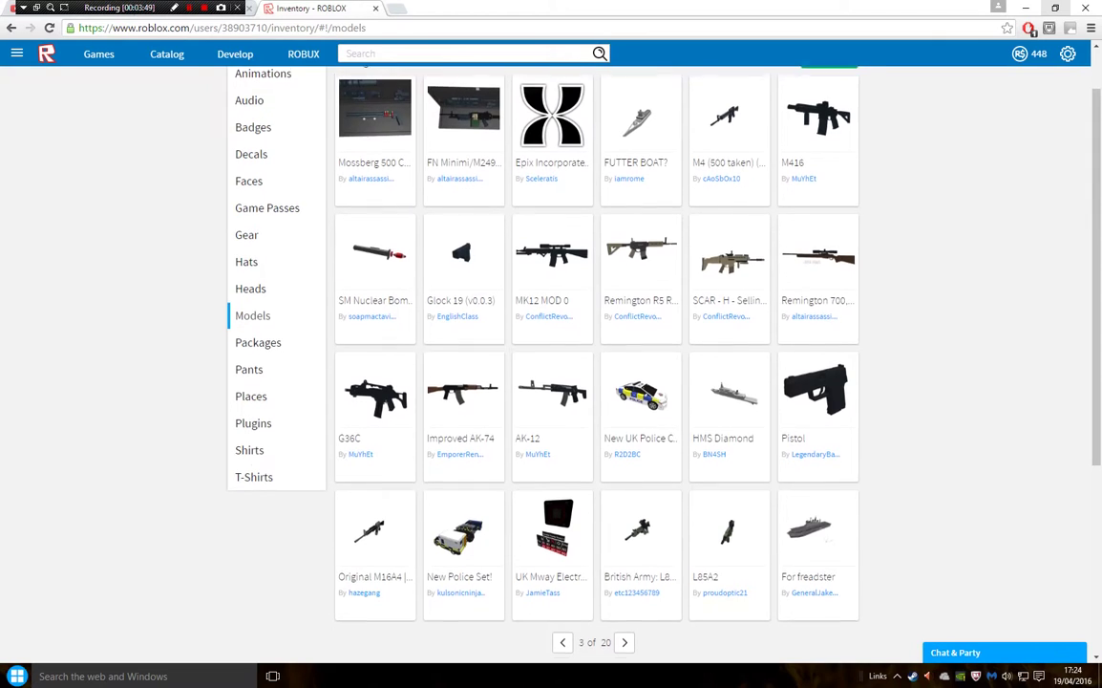
{"action": "scroll", "coordinate": [597, 383], "scroll_direction": "up", "scroll_amount": 1}
{"action": "left_click", "coordinate": [818, 186]}
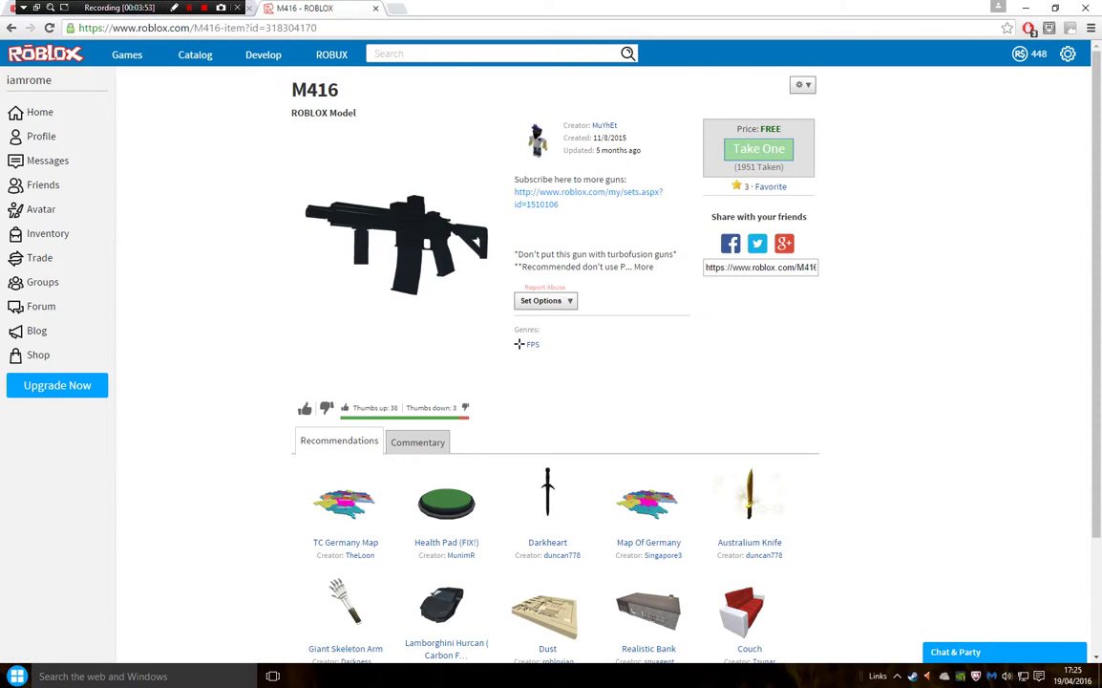
{"action": "right_click", "coordinate": [265, 28]}
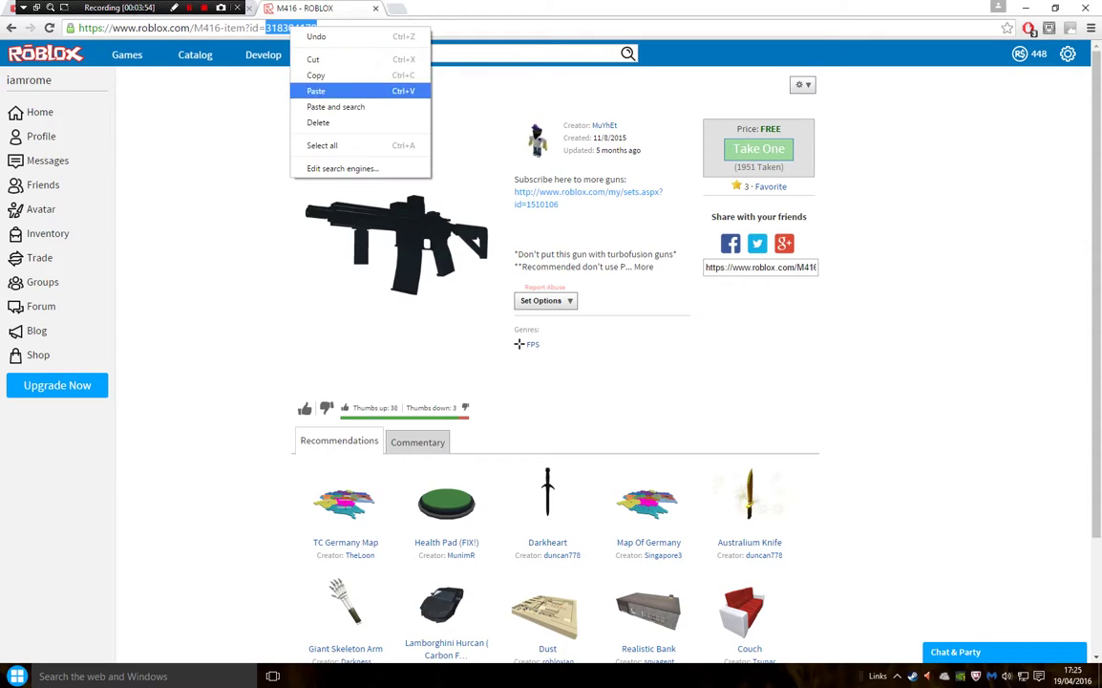
{"action": "left_click", "coordinate": [296, 67]}
Switch to Roblox Studio and set the Value of BearGun under ToolAssetsToLoad in AdminTools to 318304170
{"action": "key", "text": "alt+Tab"}
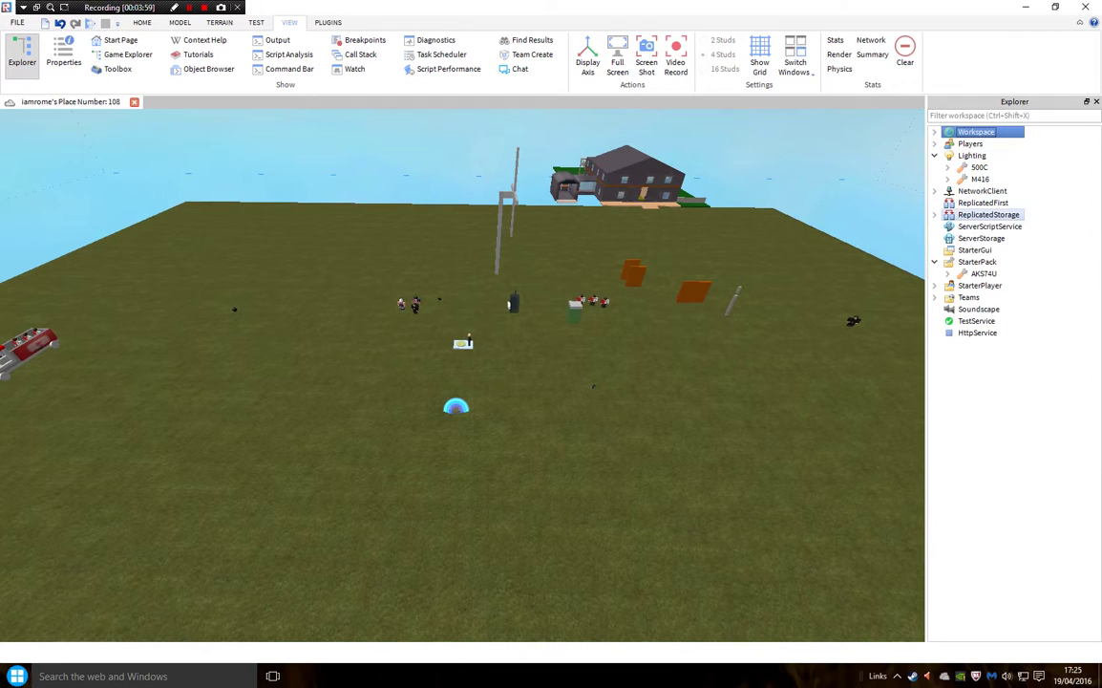
{"action": "left_click", "coordinate": [934, 132]}
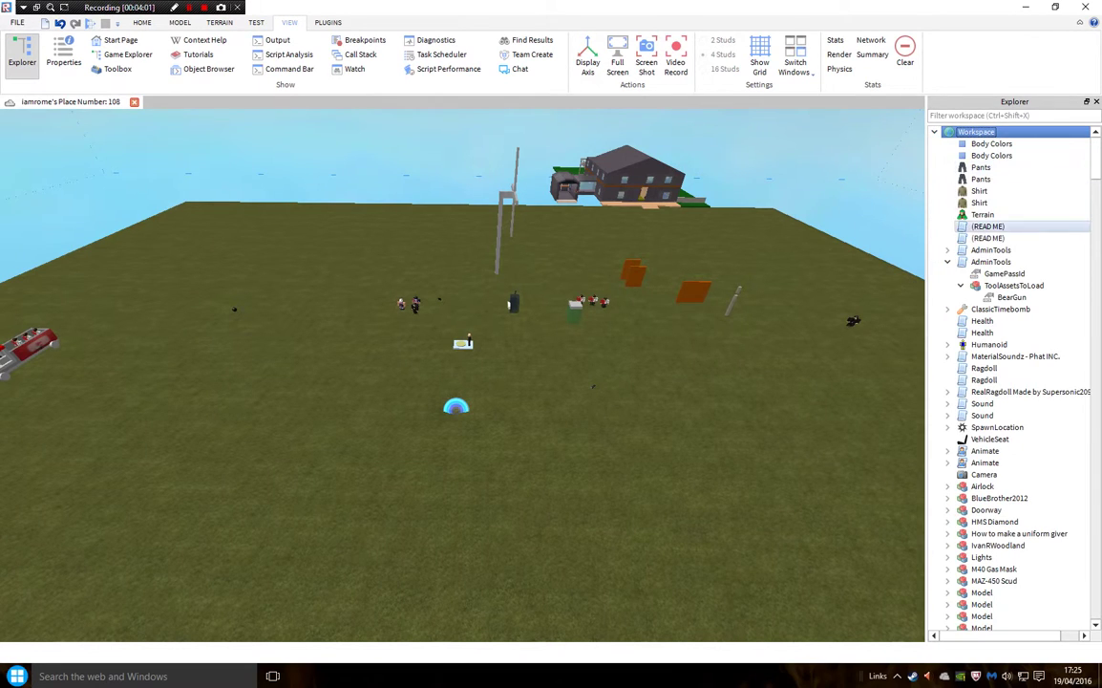
{"action": "left_click", "coordinate": [1012, 297]}
{"action": "left_click", "coordinate": [64, 54]}
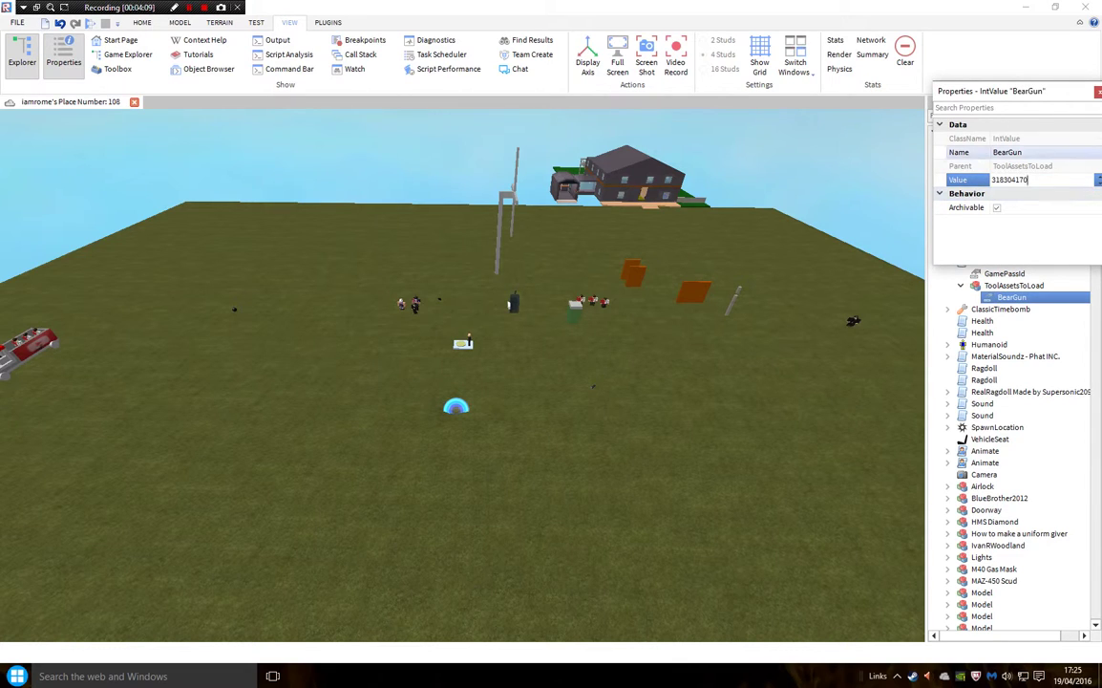
Rename BearGun as M416, copying the name from the model's page in Chrome
{"action": "left_click", "coordinate": [1008, 152]}
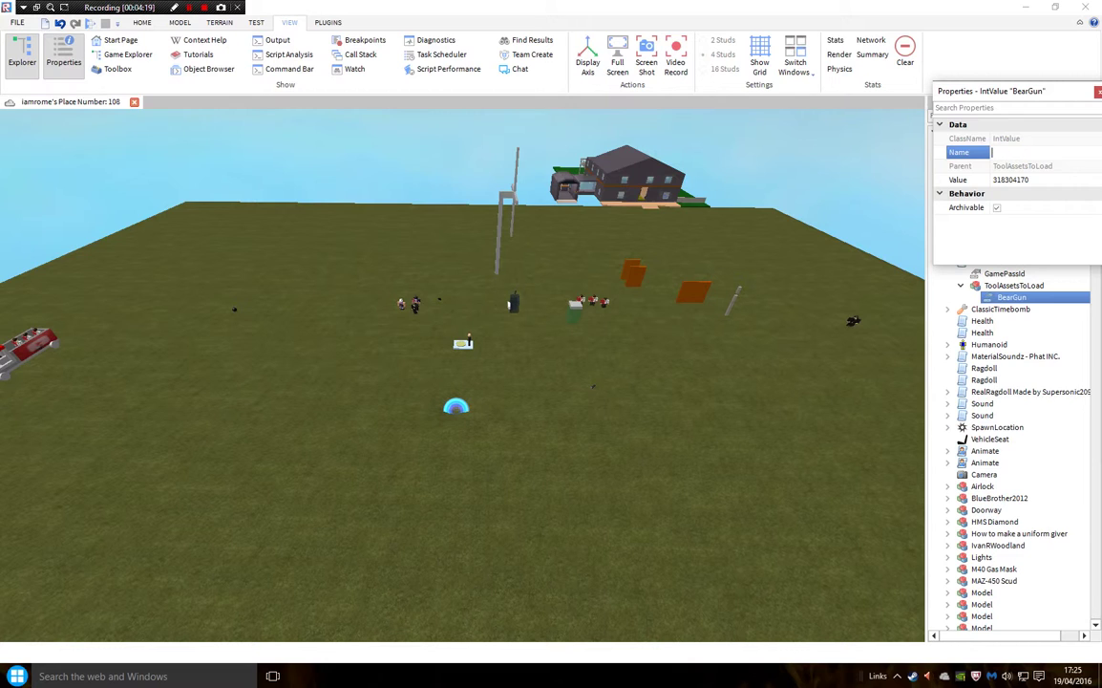
{"action": "left_click", "coordinate": [273, 676]}
{"action": "left_click", "coordinate": [712, 181]}
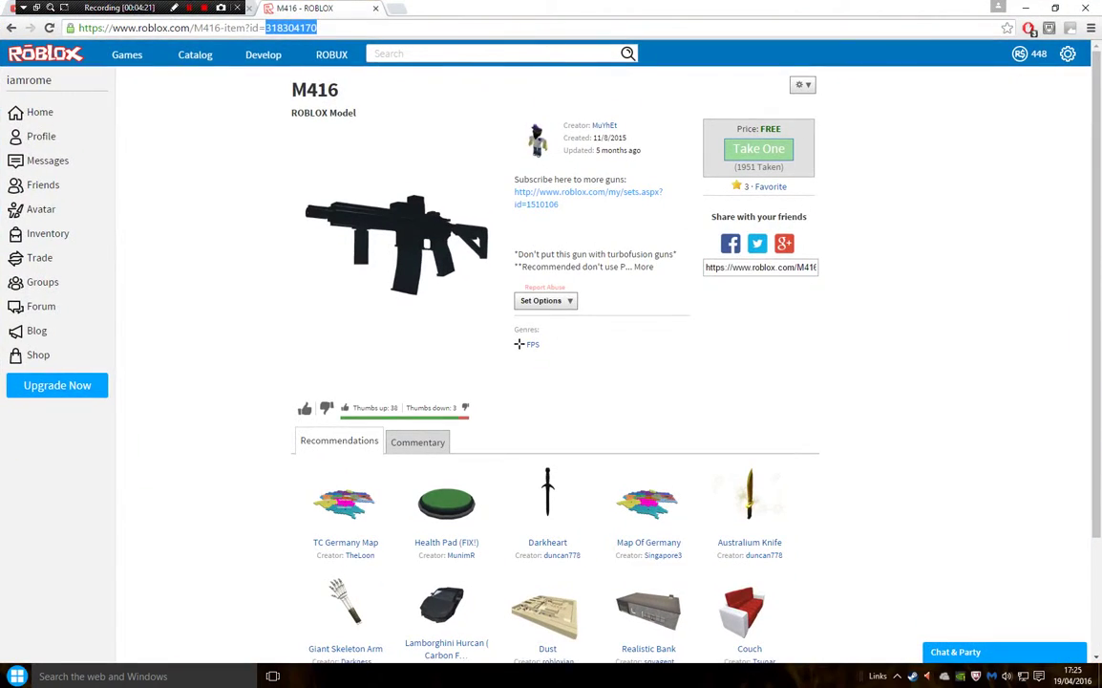
{"action": "double_click", "coordinate": [315, 90]}
{"action": "right_click", "coordinate": [346, 92]}
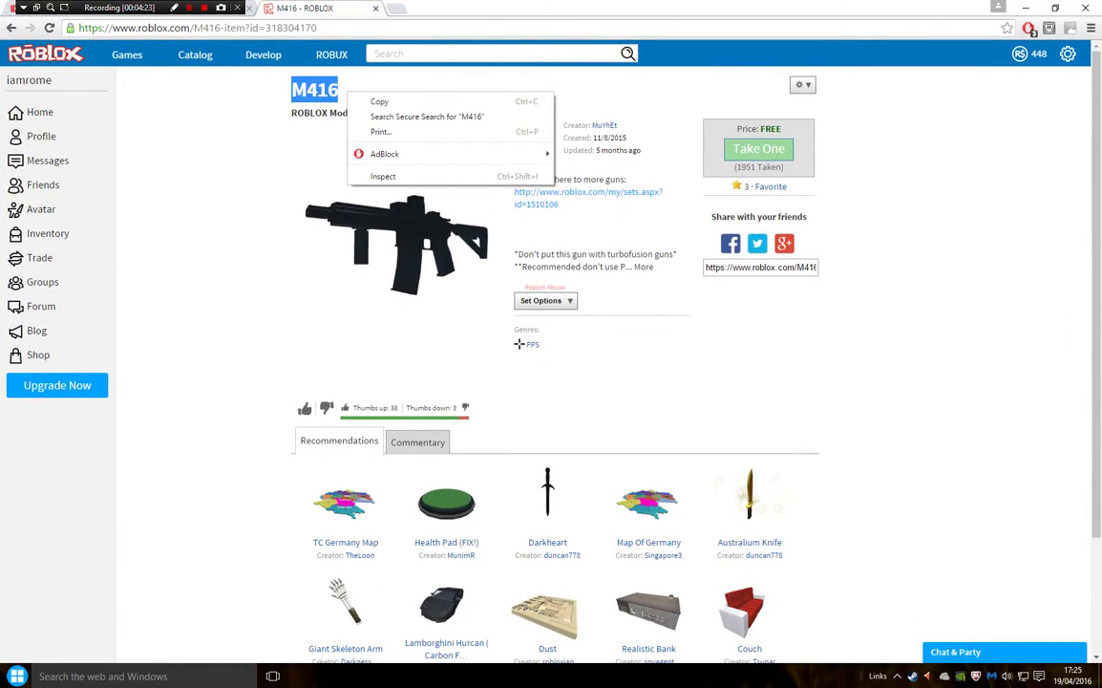
{"action": "left_click", "coordinate": [380, 101]}
{"action": "key", "text": "alt+Tab"}
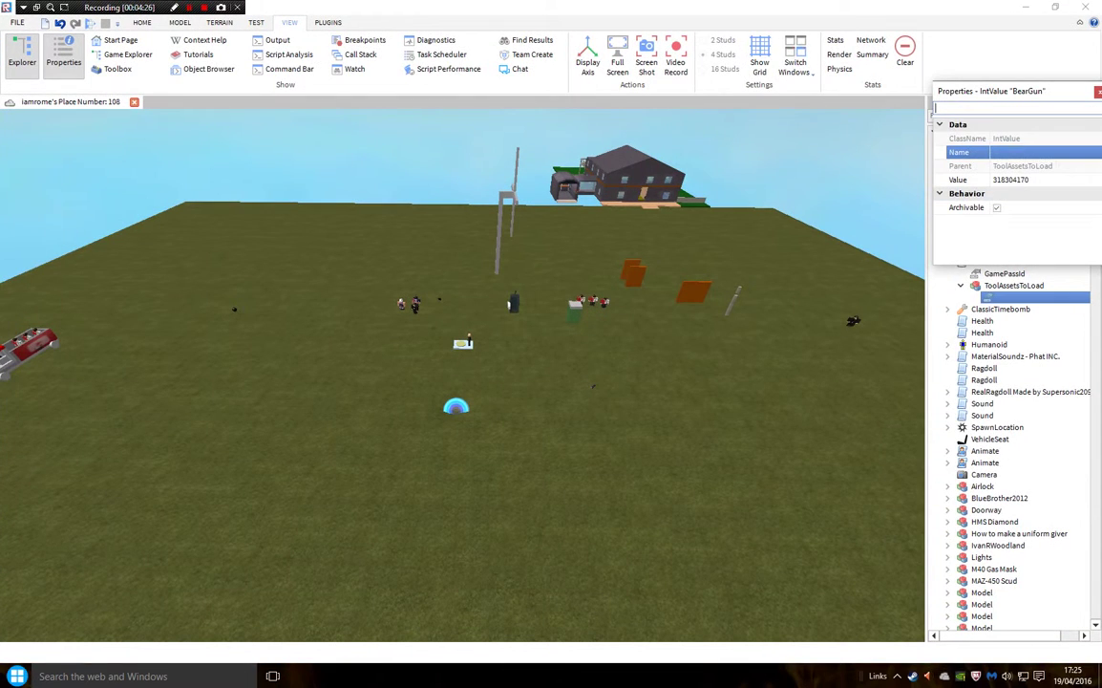
{"action": "left_click", "coordinate": [1027, 151]}
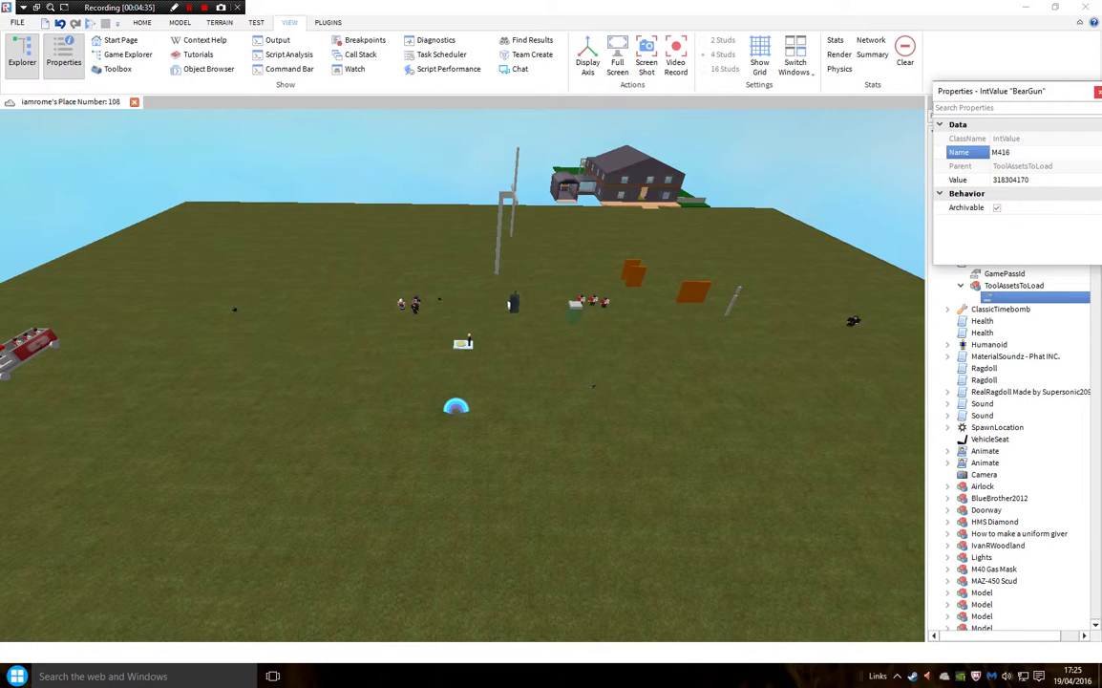
Close the properties, the Explorer and the open place in Roblox Studio
{"action": "left_click", "coordinate": [1098, 90]}
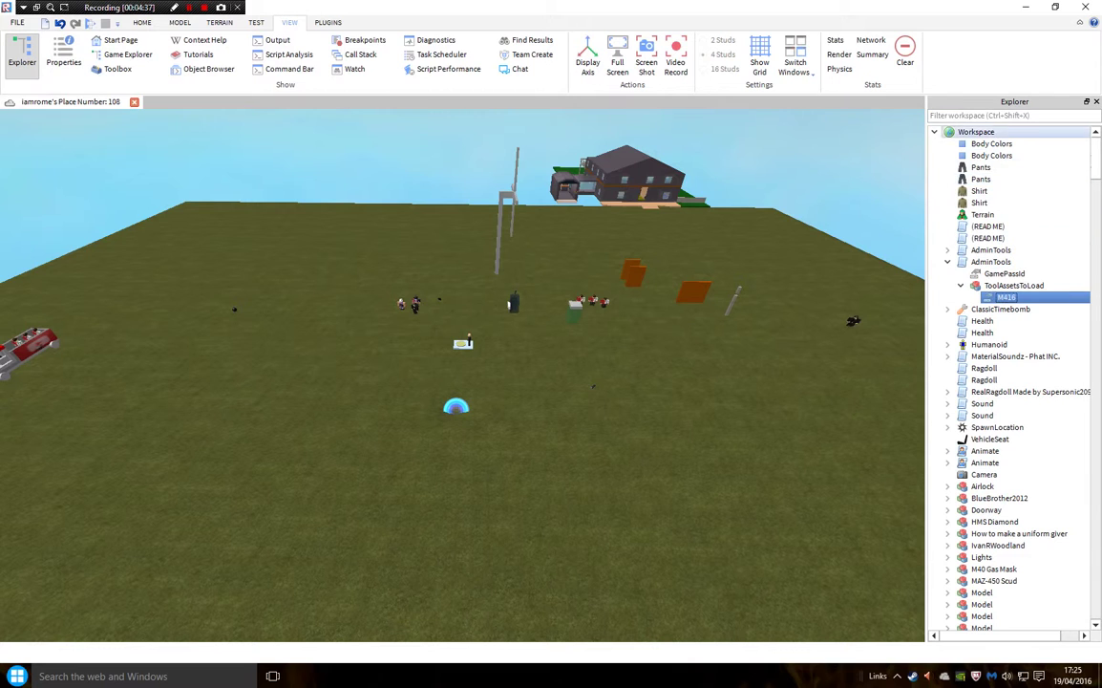
{"action": "left_click", "coordinate": [1097, 101]}
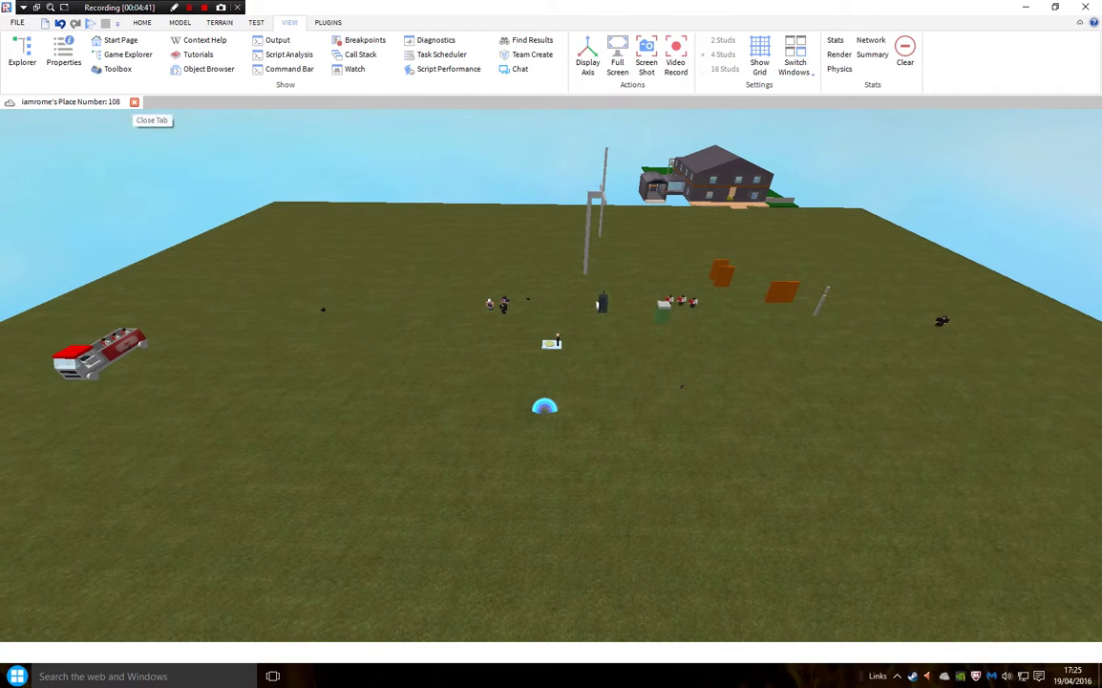
{"action": "left_click", "coordinate": [134, 101]}
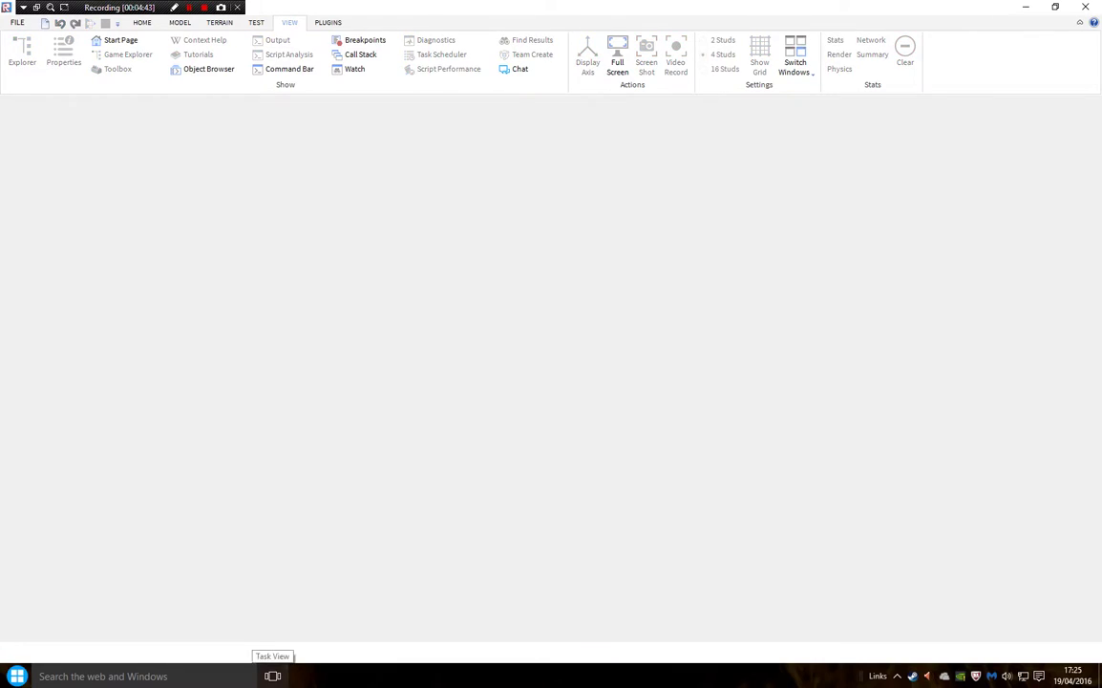
Switch to Chrome, launch Place Number: 108 from the list of created places and maximize the game window
{"action": "left_click", "coordinate": [274, 674]}
{"action": "left_click", "coordinate": [726, 163]}
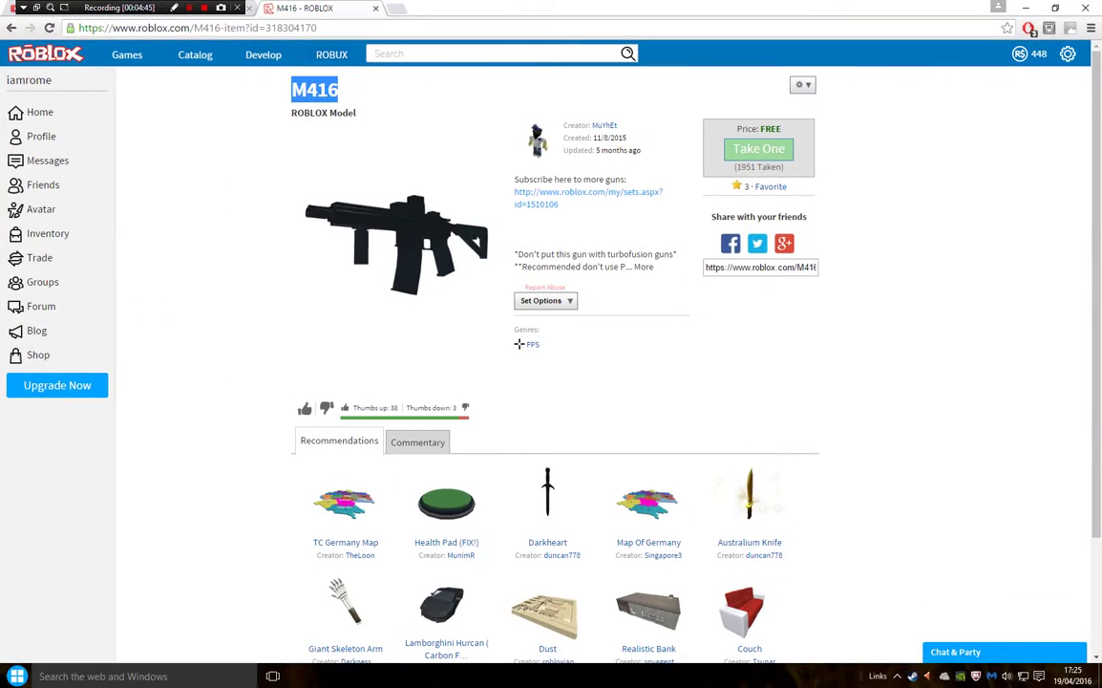
{"action": "left_click", "coordinate": [263, 55]}
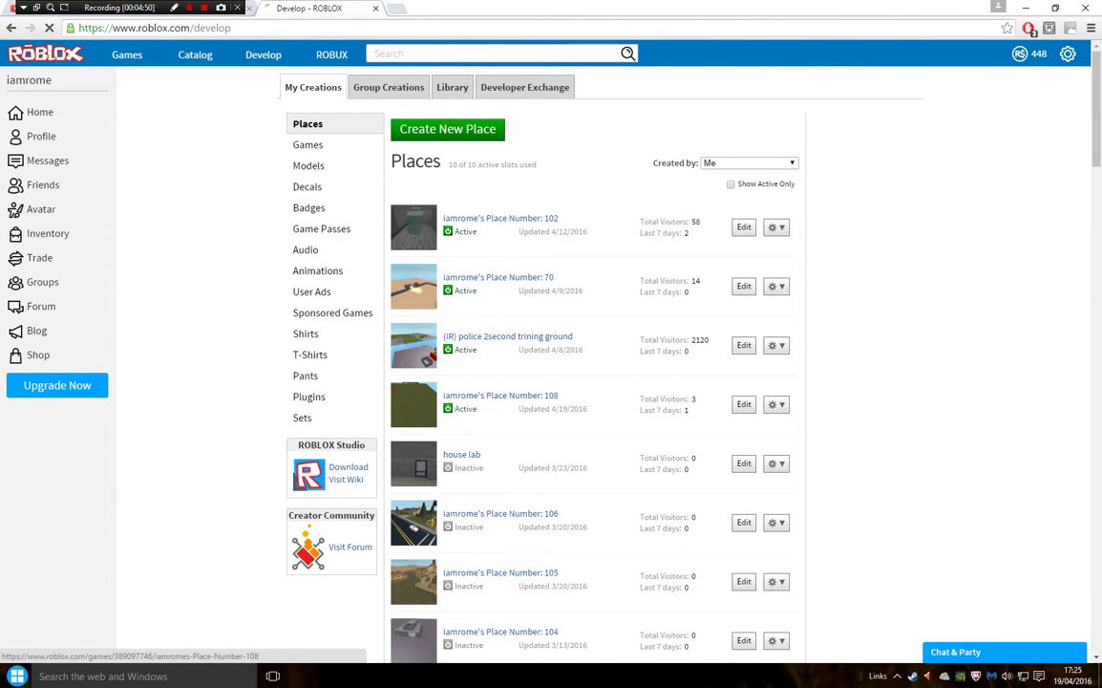
{"action": "left_click", "coordinate": [500, 394]}
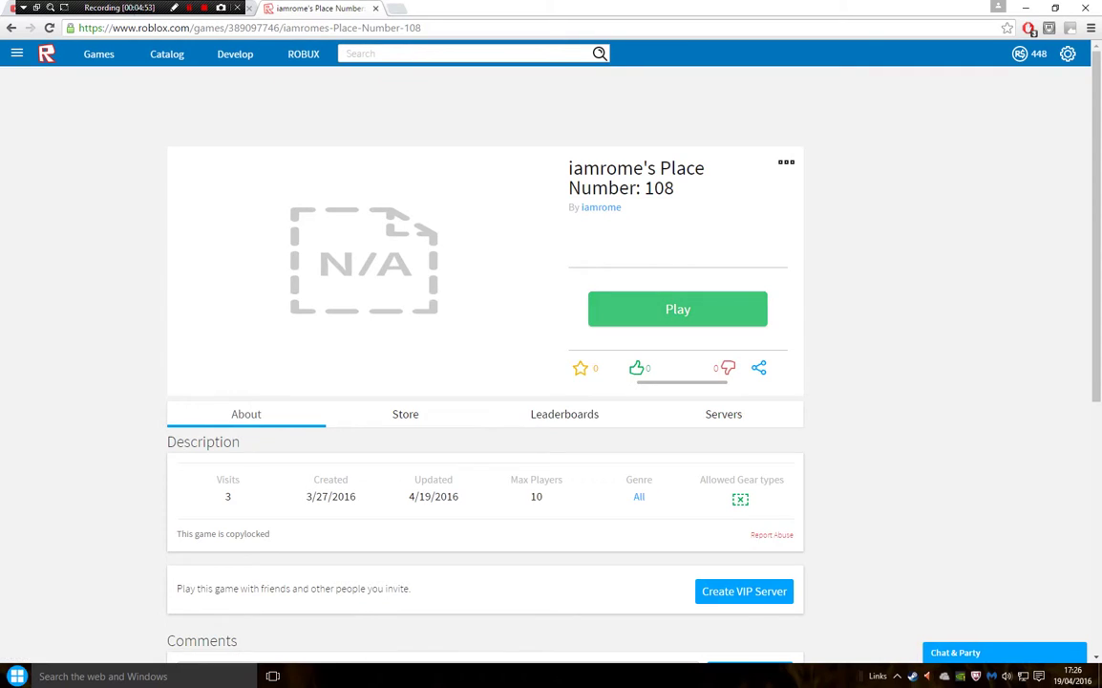
{"action": "left_click", "coordinate": [678, 310]}
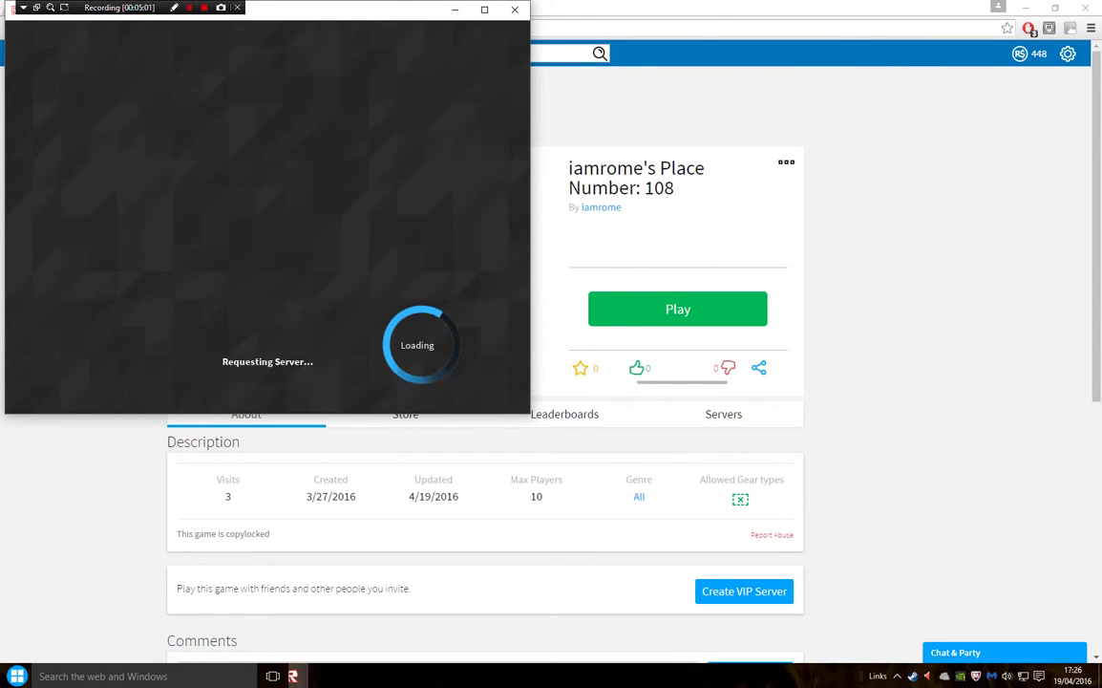
{"action": "left_click", "coordinate": [484, 9]}
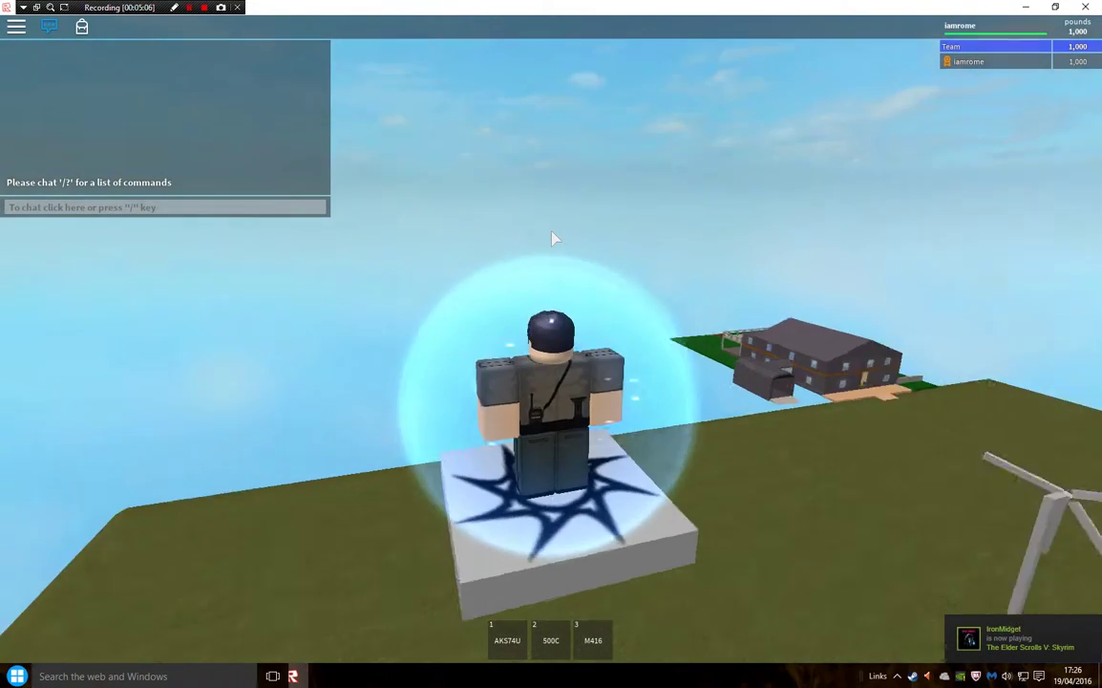
Equip the M416 and move the character off the spawn pad towards the group of figures in first-person view
{"action": "right_click_drag", "start_coordinate": [551, 239], "coordinate": [650, 315]}
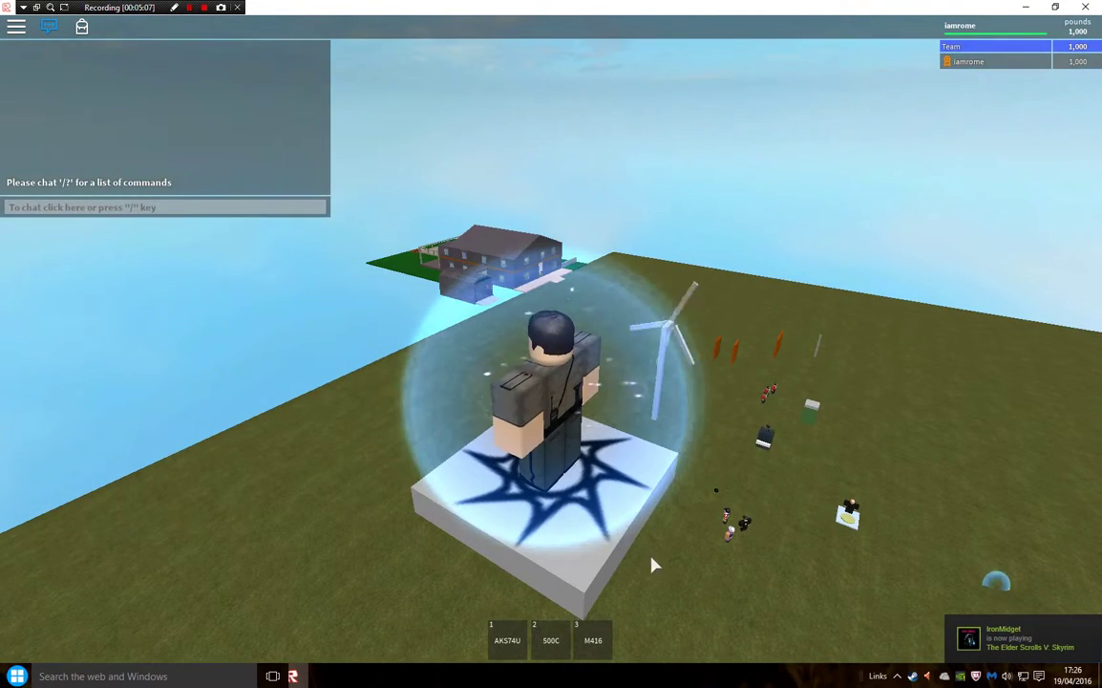
{"action": "scroll", "coordinate": [687, 480], "scroll_direction": "up", "scroll_amount": 5}
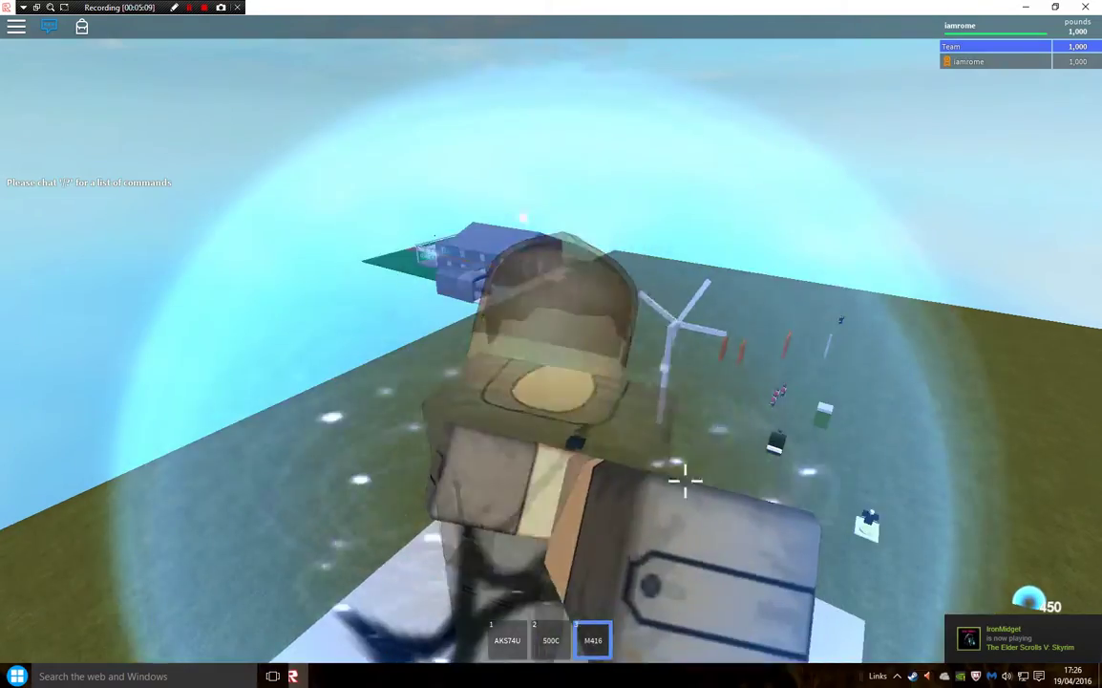
{"action": "key", "text": "w"}
{"action": "scroll", "coordinate": [550, 299], "scroll_direction": "down", "scroll_amount": 4}
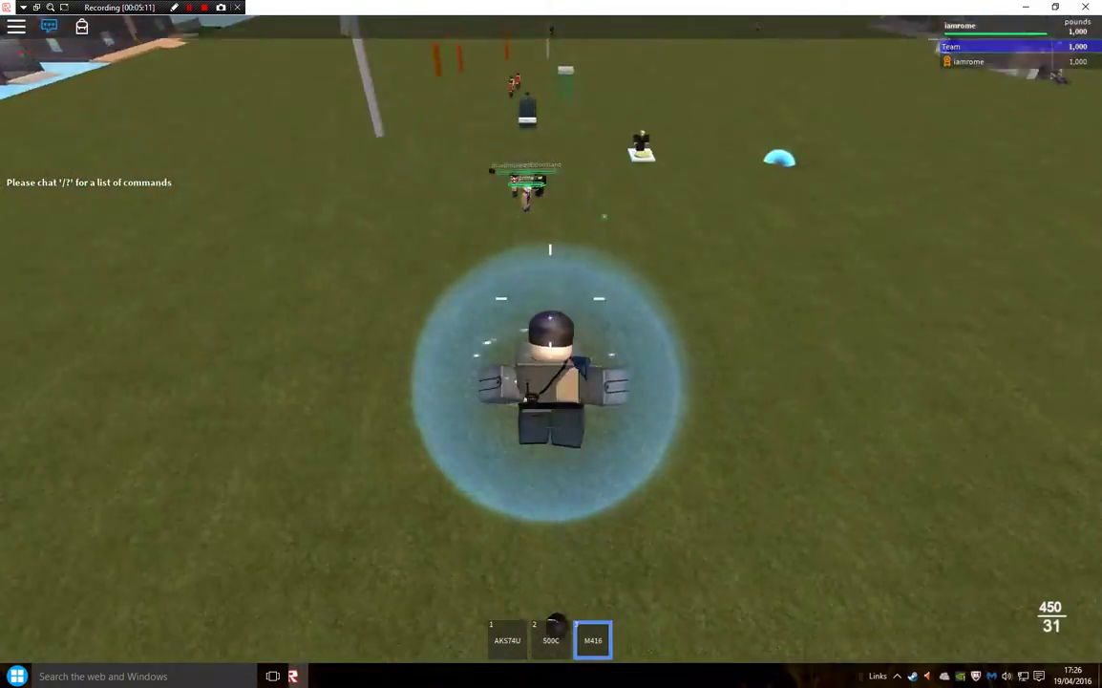
{"action": "key", "text": "w"}
{"action": "scroll", "coordinate": [551, 298], "scroll_direction": "up", "scroll_amount": 4}
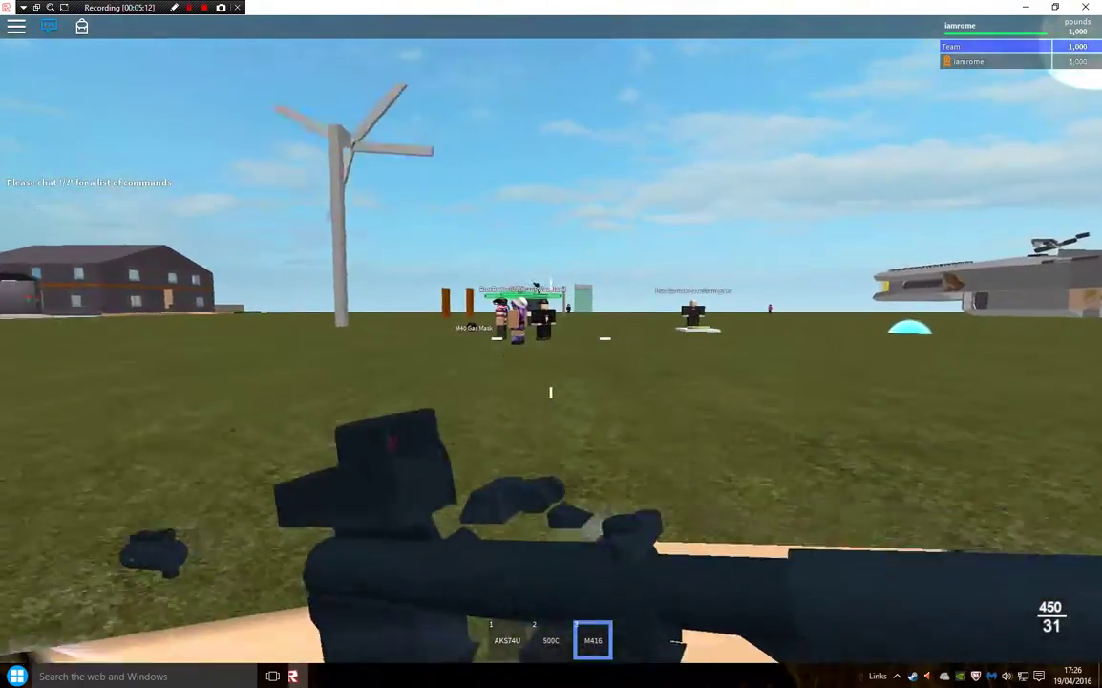
Fire the M416 at the figures beside the M40 Gas Mask and reload it
{"action": "right_click", "coordinate": [550, 298]}
{"action": "left_click", "coordinate": [551, 298]}
{"action": "right_click", "coordinate": [550, 298]}
{"action": "left_click", "coordinate": [550, 298]}
{"action": "left_click", "coordinate": [550, 298]}
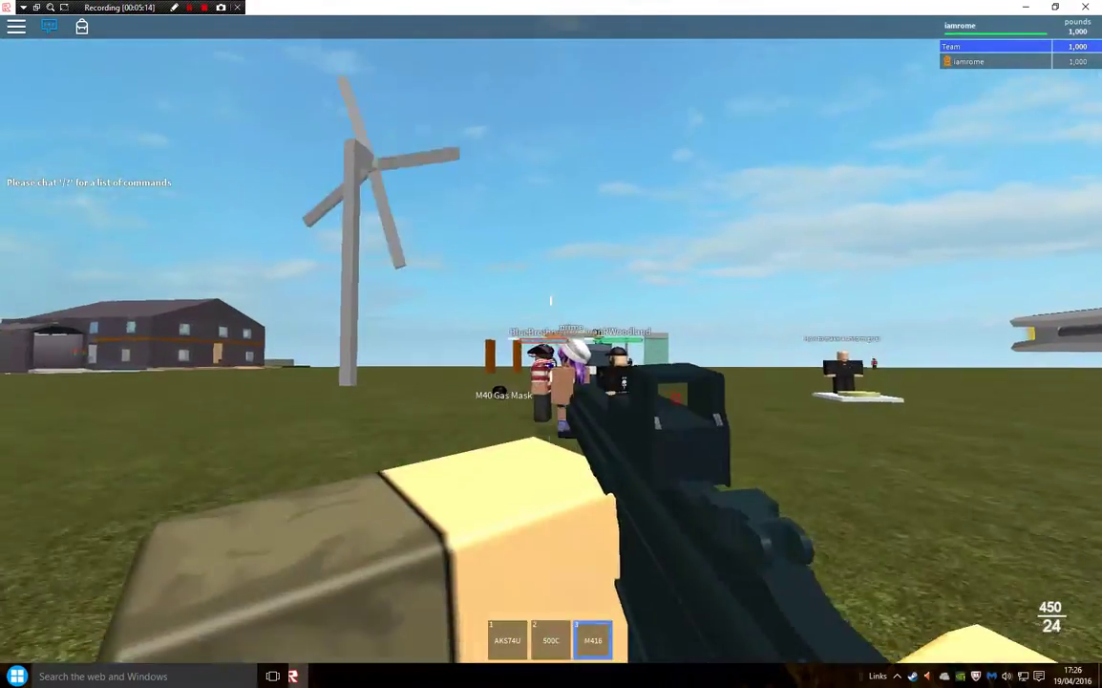
{"action": "left_click", "coordinate": [551, 339]}
{"action": "left_click", "coordinate": [550, 339]}
{"action": "left_click", "coordinate": [550, 338]}
{"action": "left_click", "coordinate": [550, 339]}
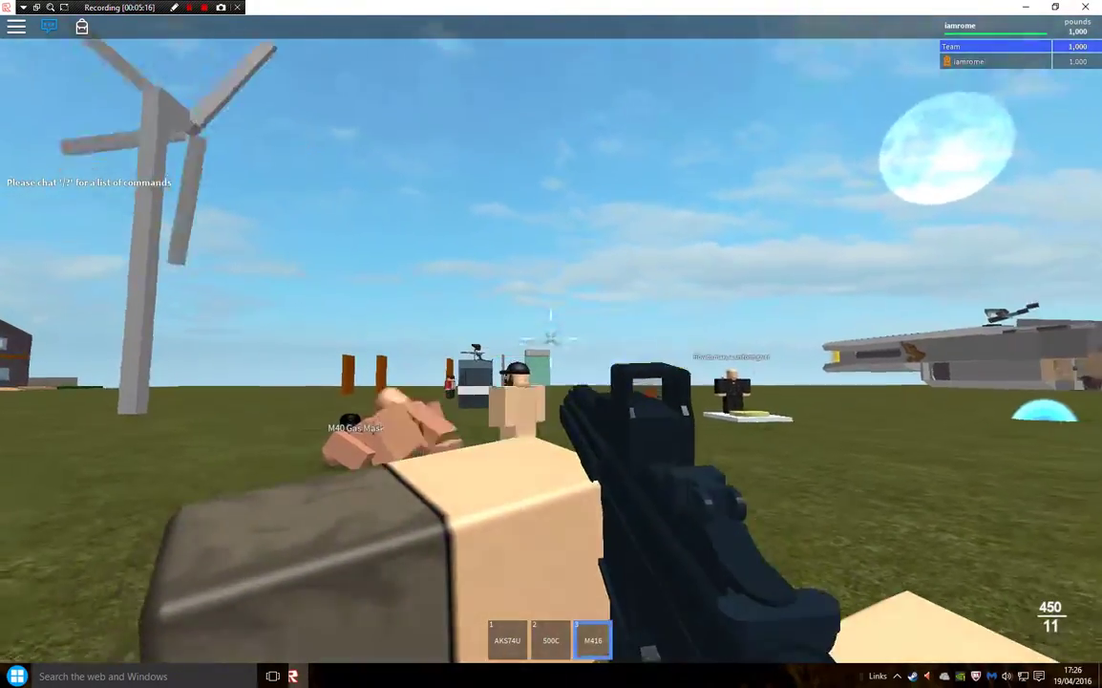
{"action": "key", "text": "r"}
Aim through the M416's sight and fire at the figures near the uniform giver
{"action": "scroll", "coordinate": [551, 375], "scroll_direction": "down", "scroll_amount": 5}
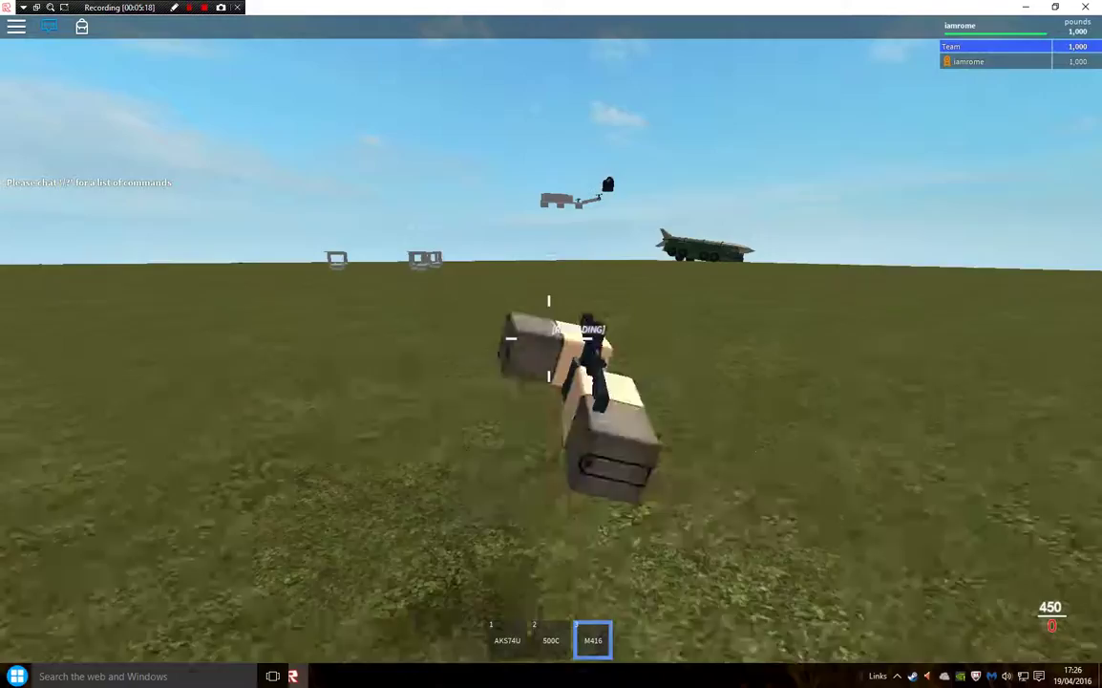
{"action": "scroll", "coordinate": [550, 339], "scroll_direction": "up", "scroll_amount": 5}
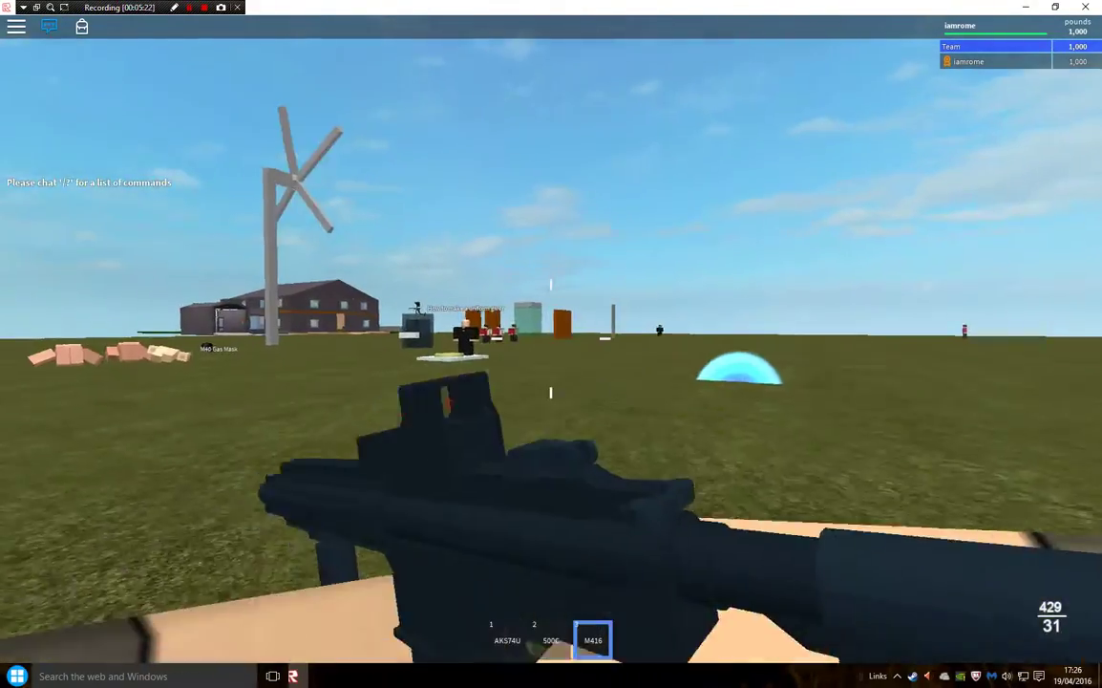
{"action": "right_click", "coordinate": [551, 338]}
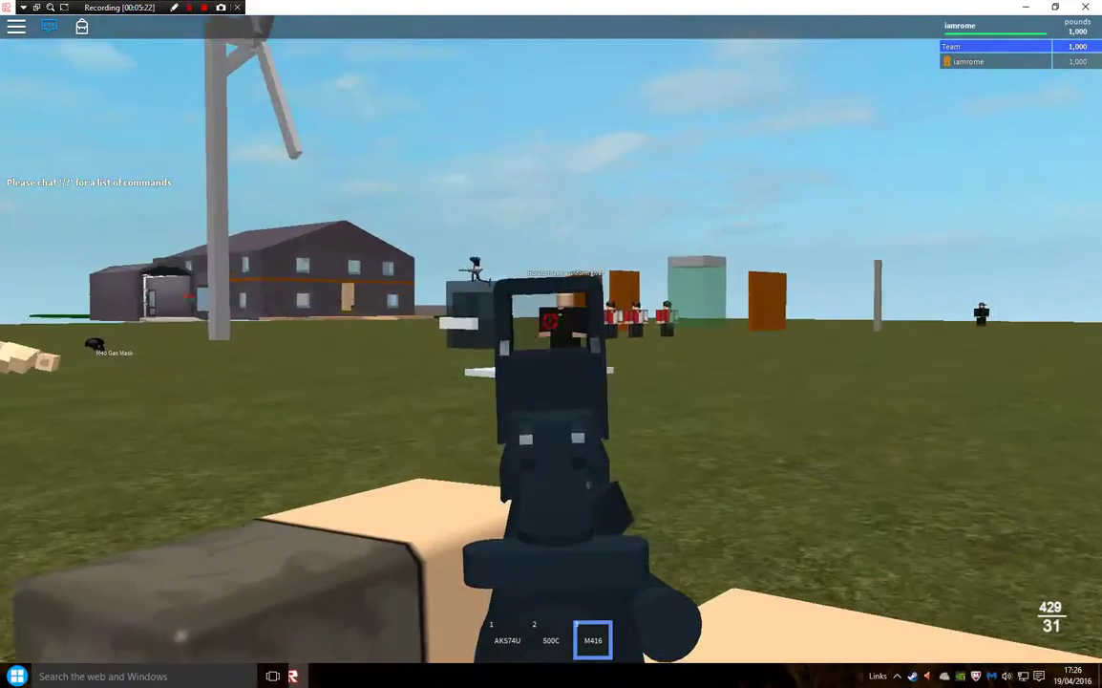
{"action": "left_click", "coordinate": [551, 339]}
{"action": "left_click", "coordinate": [552, 338]}
{"action": "left_click", "coordinate": [551, 339]}
{"action": "left_click", "coordinate": [551, 338]}
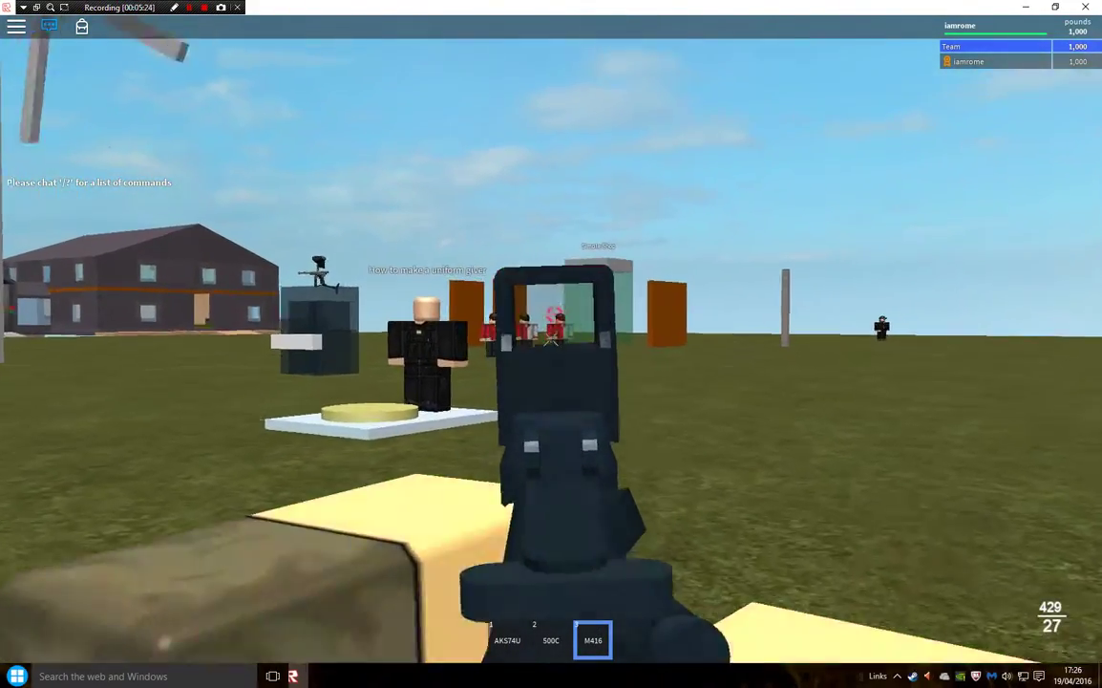
Approach the three red-and-white figures beside the green shop block, empty the M416 at them and reload
{"action": "right_click", "coordinate": [552, 338]}
{"action": "key", "text": "w"}
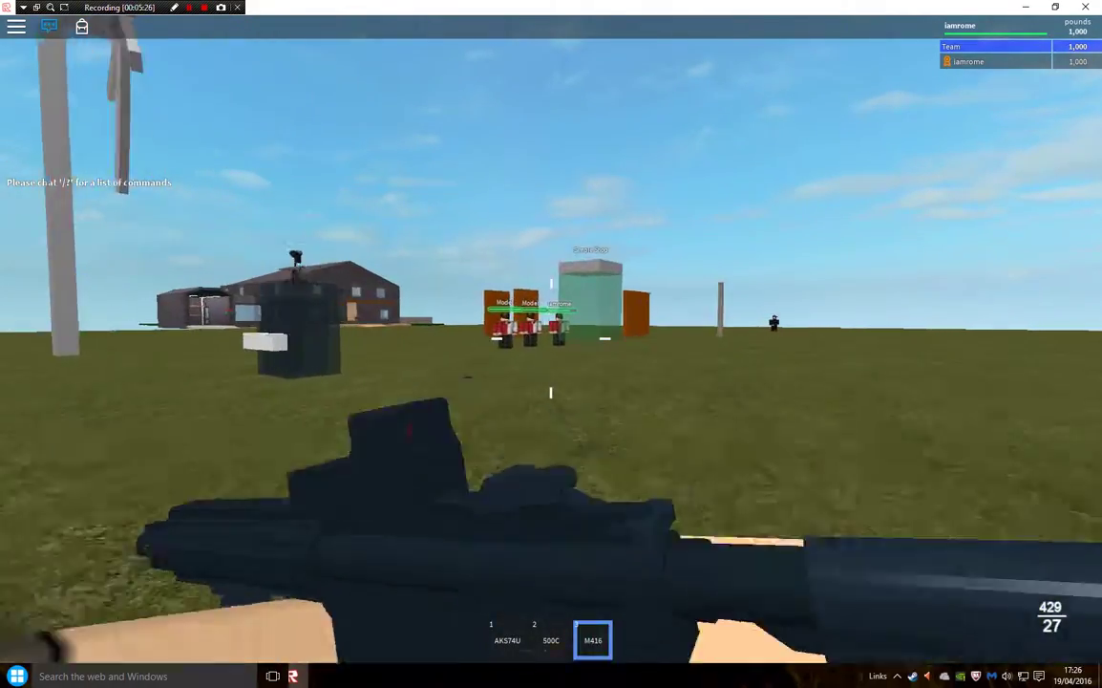
{"action": "scroll", "coordinate": [552, 338], "scroll_direction": "down", "scroll_amount": 4}
{"action": "scroll", "coordinate": [551, 339], "scroll_direction": "up", "scroll_amount": 4}
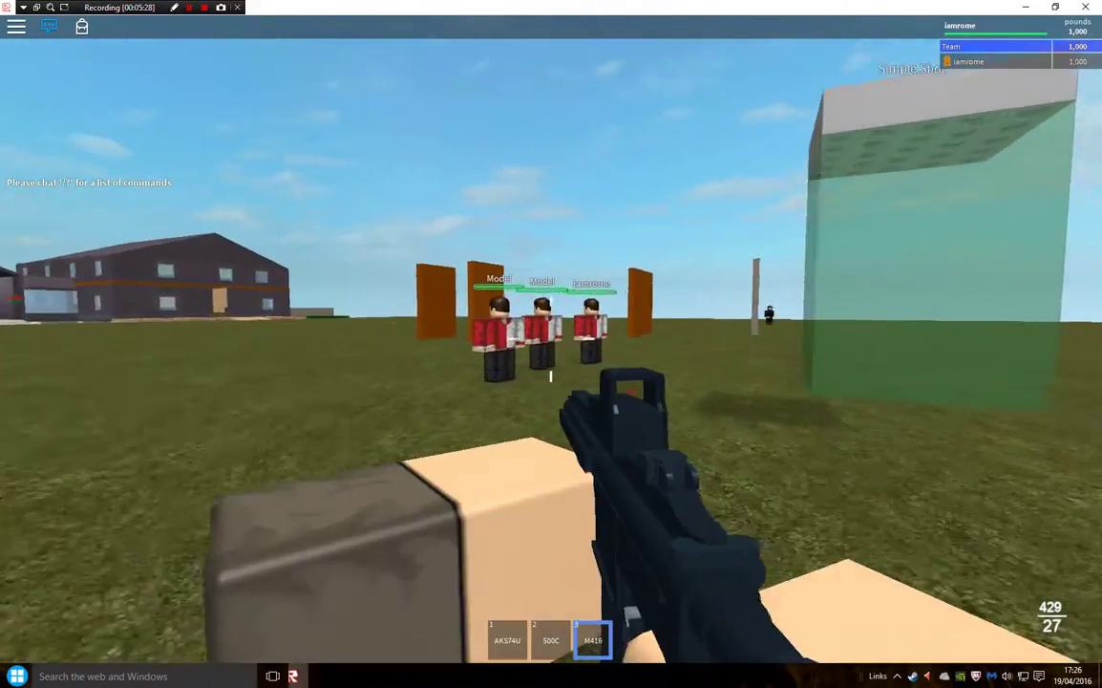
{"action": "left_click", "coordinate": [551, 338]}
{"action": "left_click", "coordinate": [552, 338]}
{"action": "key", "text": "r"}
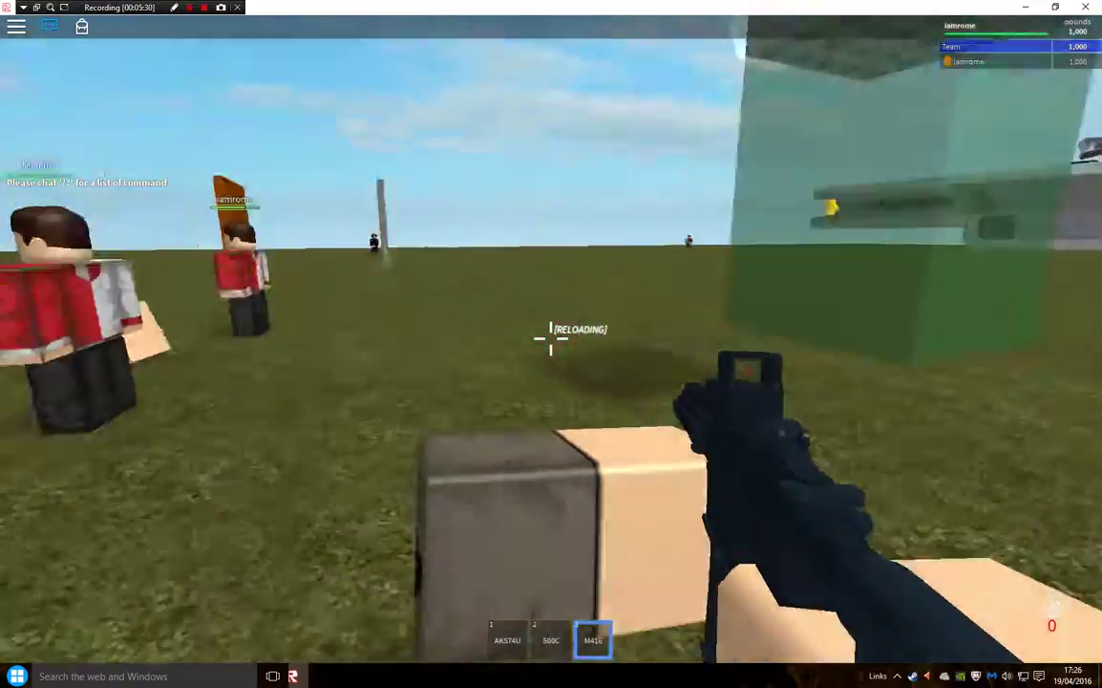
Move away from the figures in third-person view and unequip the M416
{"action": "scroll", "coordinate": [551, 338], "scroll_direction": "down", "scroll_amount": 4}
{"action": "key", "text": "w"}
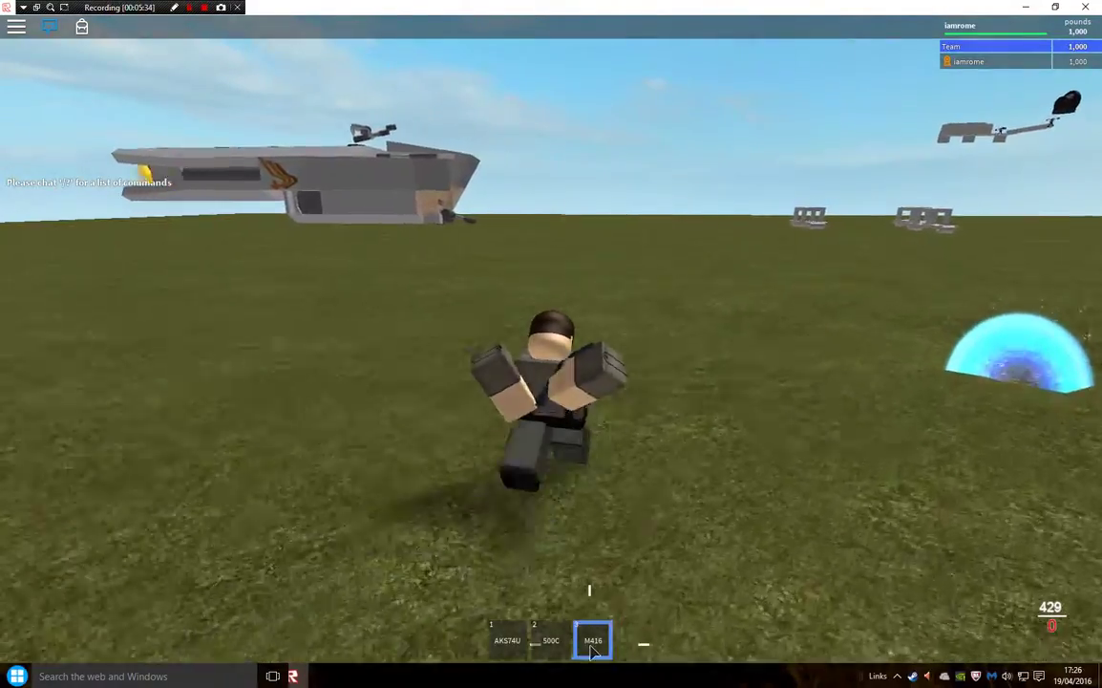
{"action": "key", "text": "3"}
{"action": "key", "text": "w"}
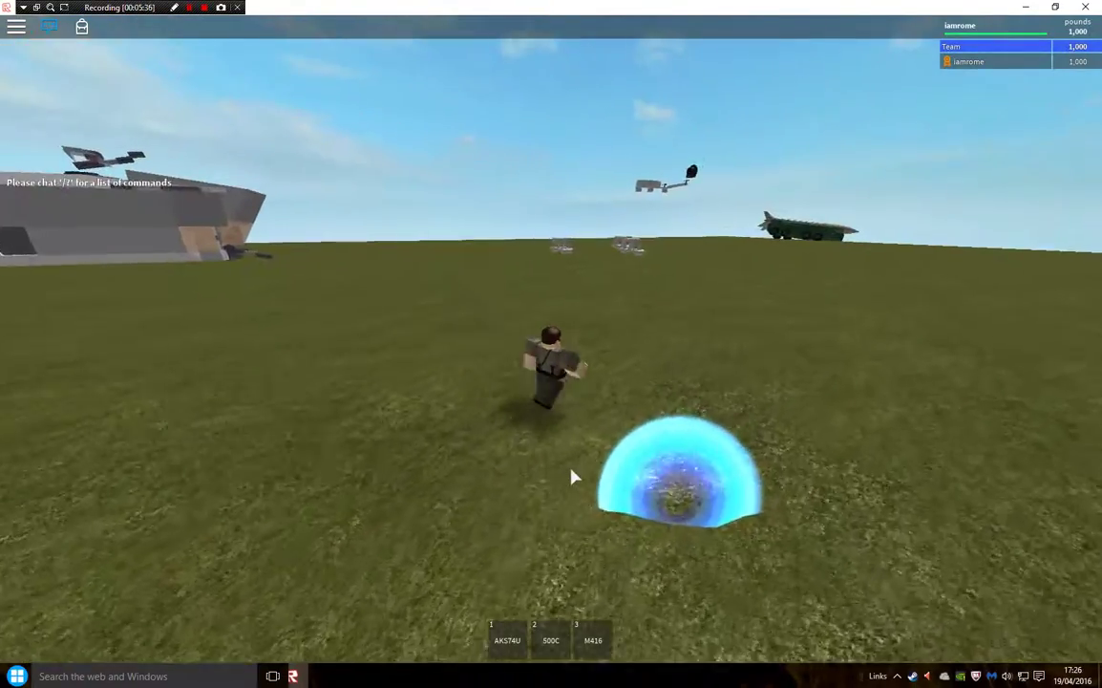
{"action": "key", "text": "d"}
{"action": "right_click_drag", "start_coordinate": [571, 477], "coordinate": [572, 476]}
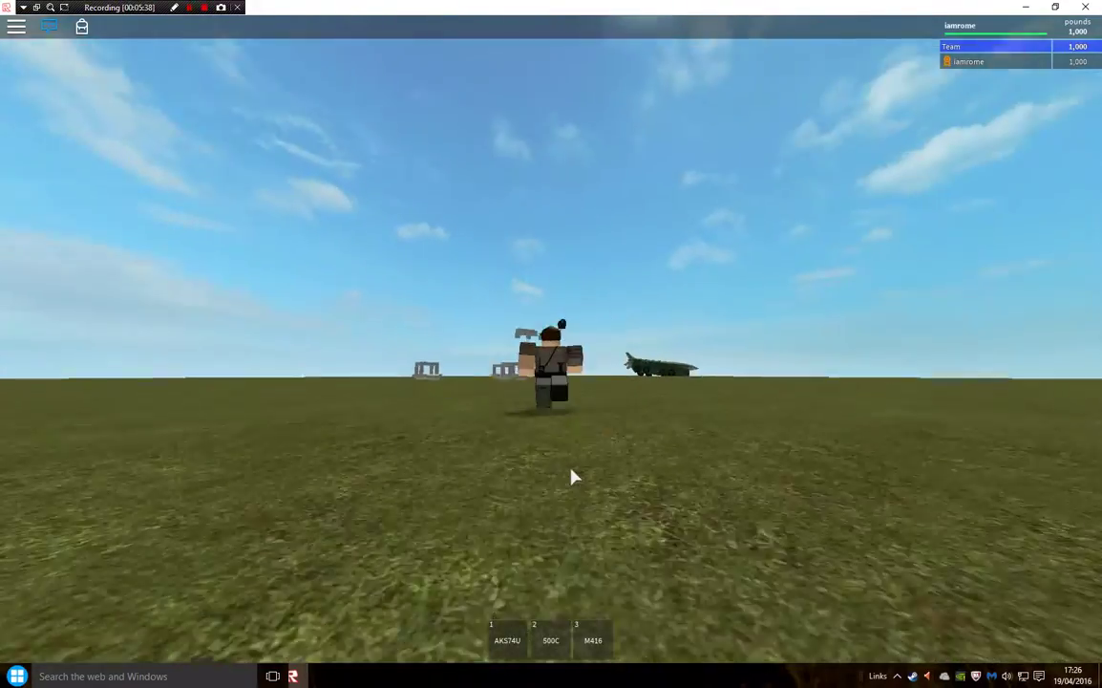
{"action": "key", "text": "w"}
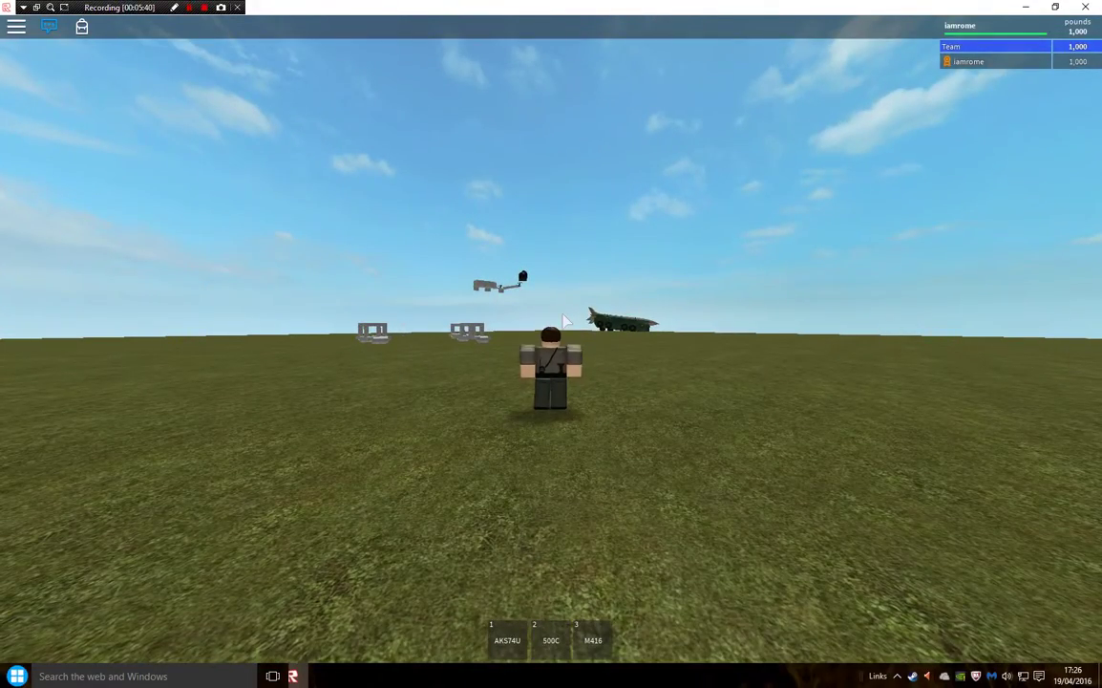
{"action": "right_click_drag", "start_coordinate": [563, 314], "coordinate": [551, 313]}
{"action": "key", "text": "w"}
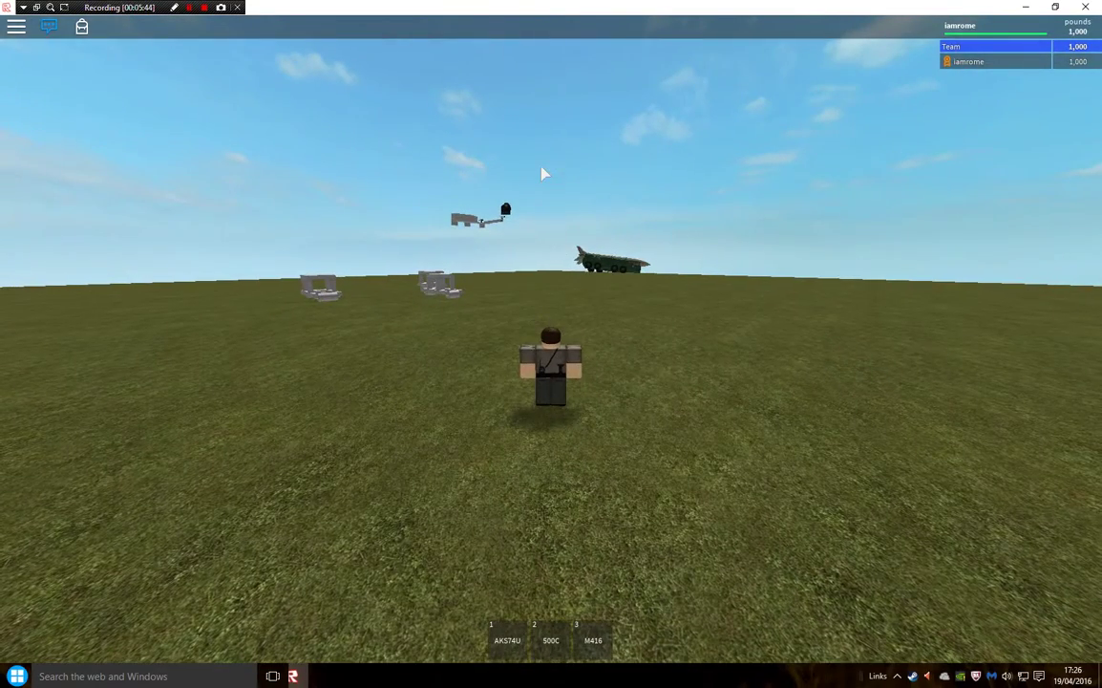